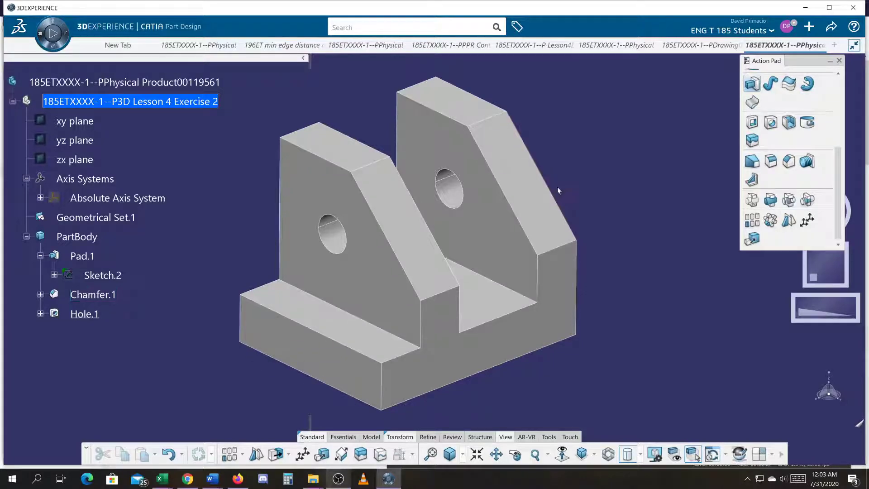
In a fresh tab, create a new 3D Part from Part Design under My Favorite Apps.
left_click(834, 45)
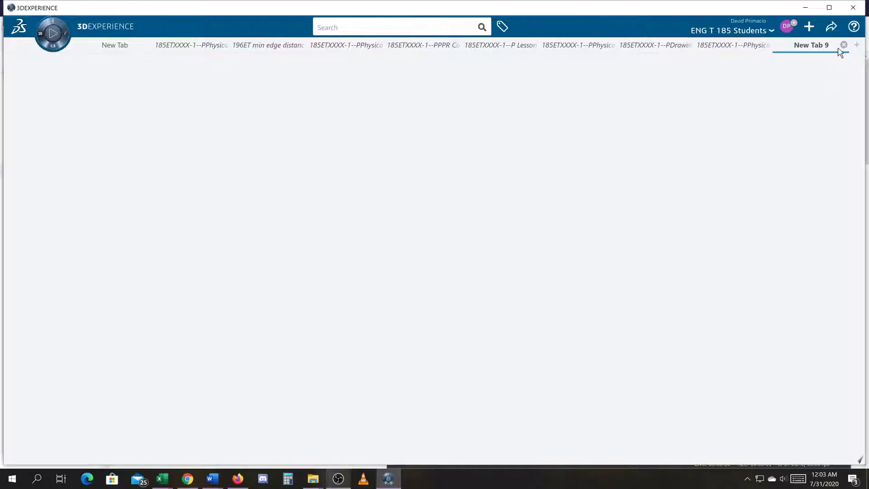
left_click(36, 33)
left_click(47, 460)
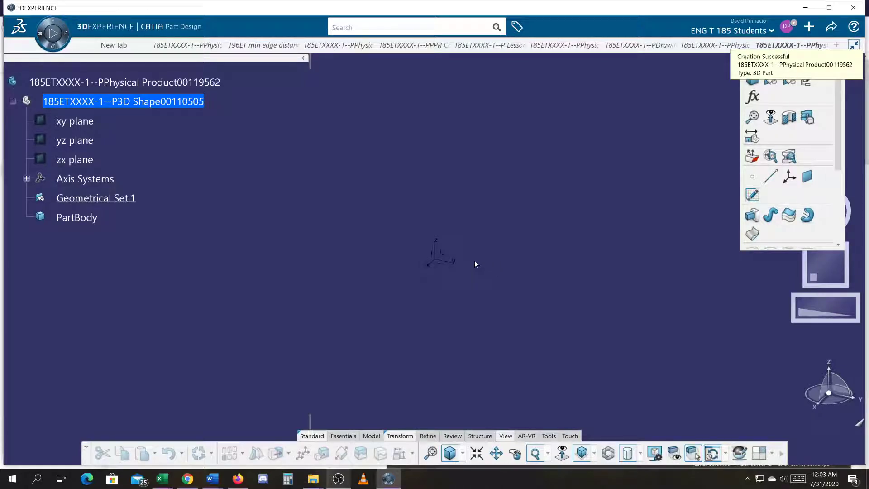
In the product's Properties, paste the earlier title and change its 1 to 2, giving 'Lesson 4 Exercise 2 ENG T 204 Drafting class'.
right_click(166, 99)
left_click(213, 184)
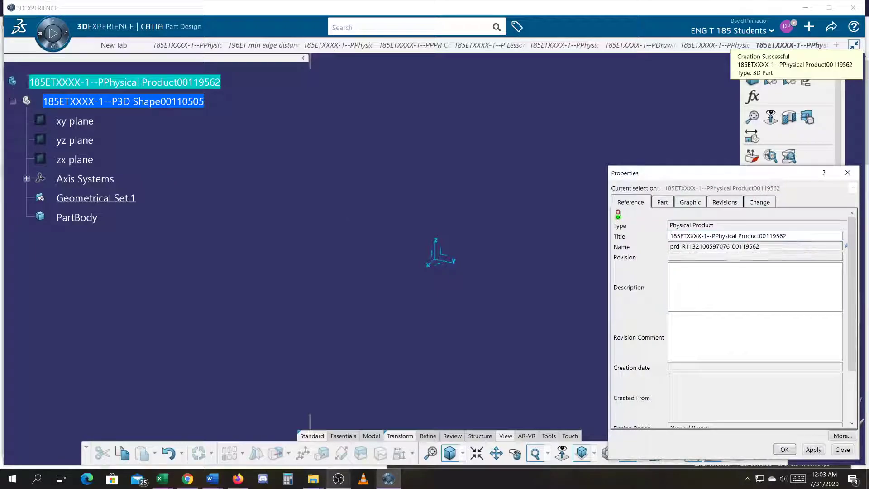
key("ctrl+a")
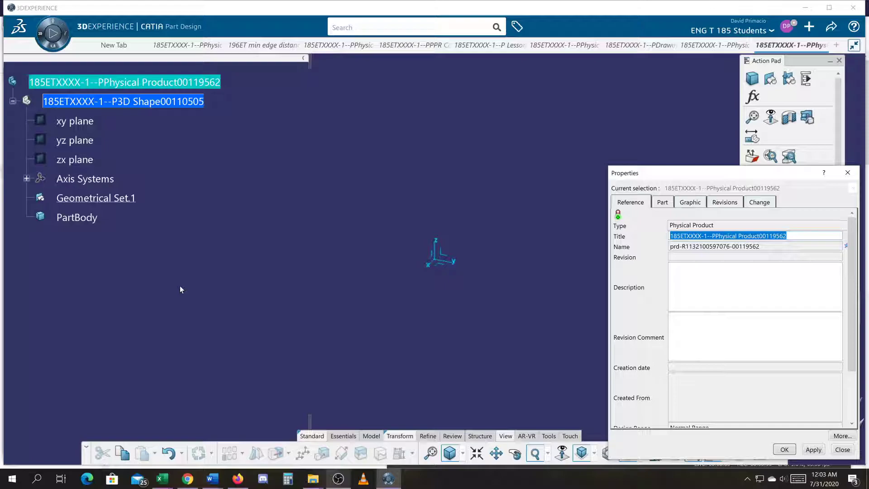
type("Lesson 4 Exercise 1 ENG T 204 Drafting class")
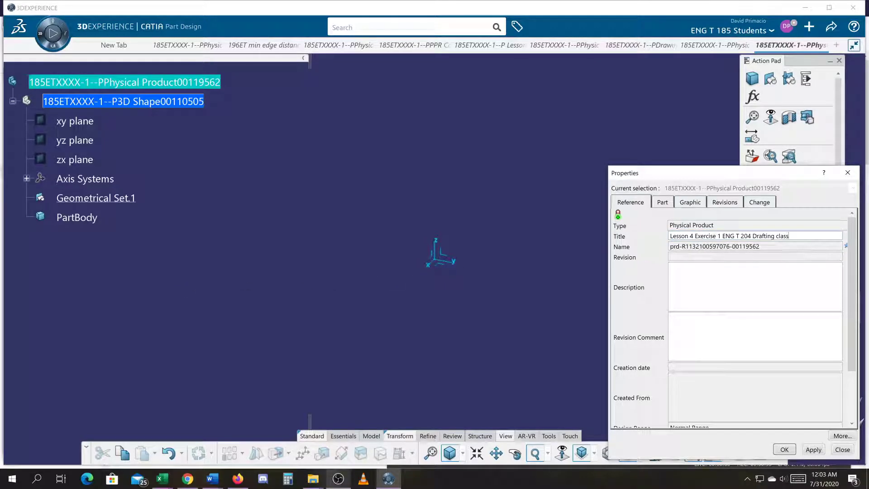
double_click(719, 235)
type("2")
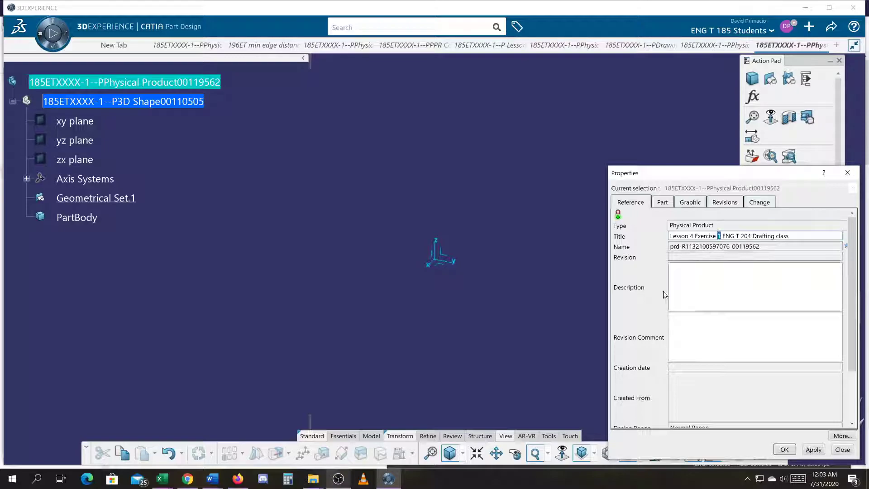
key("Return")
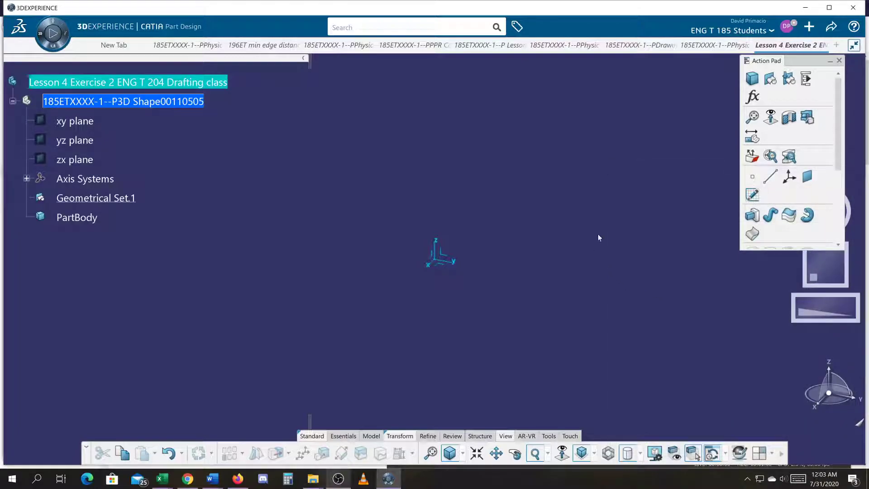
Start a new sketch from the part origin.
left_click(438, 259)
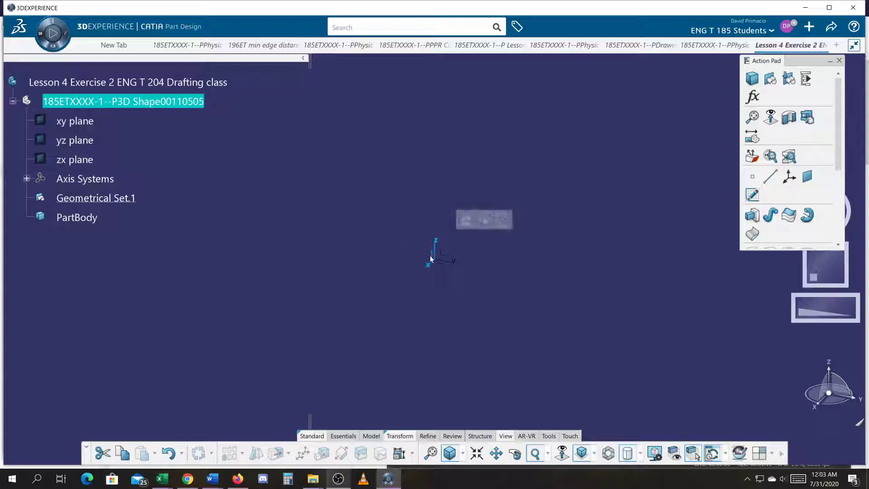
left_click(501, 225)
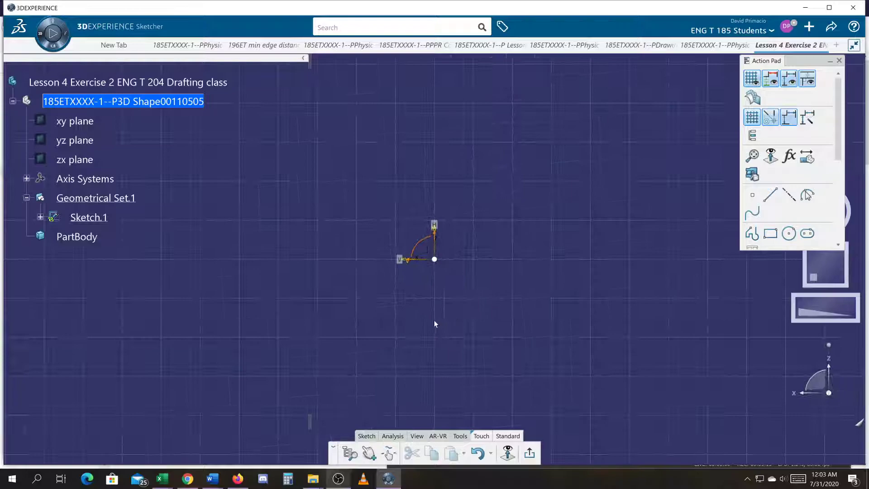
mouse_move(498, 337)
middle_mouse_down()
mouse_move(554, 369)
mouse_move(569, 389)
middle_mouse_up()
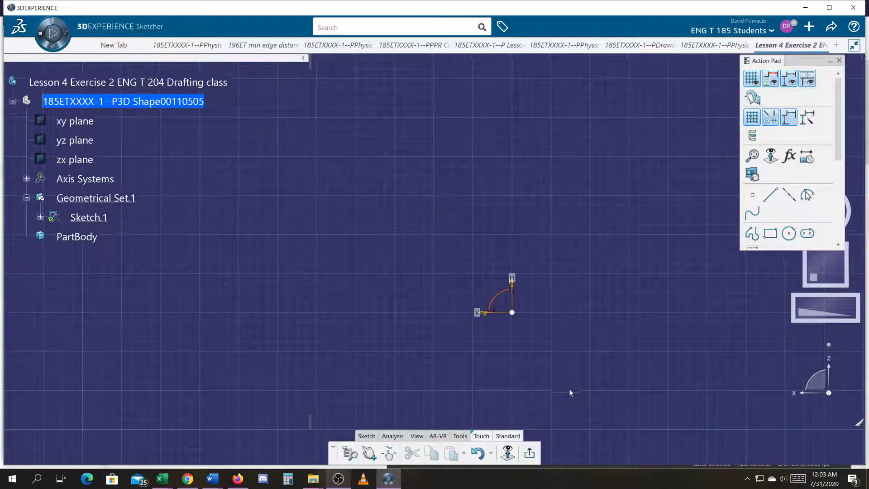
Draw a wide base rectangle with tall left and right upright rectangles standing on it.
left_click(775, 239)
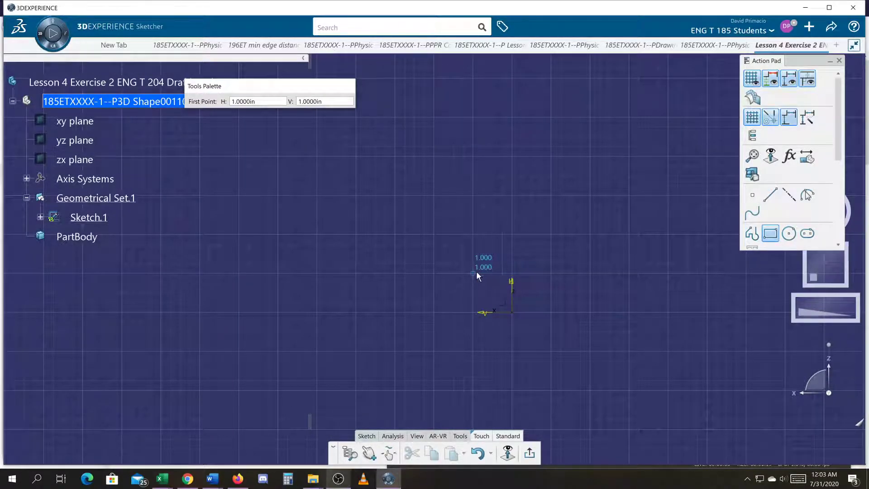
left_click(475, 273)
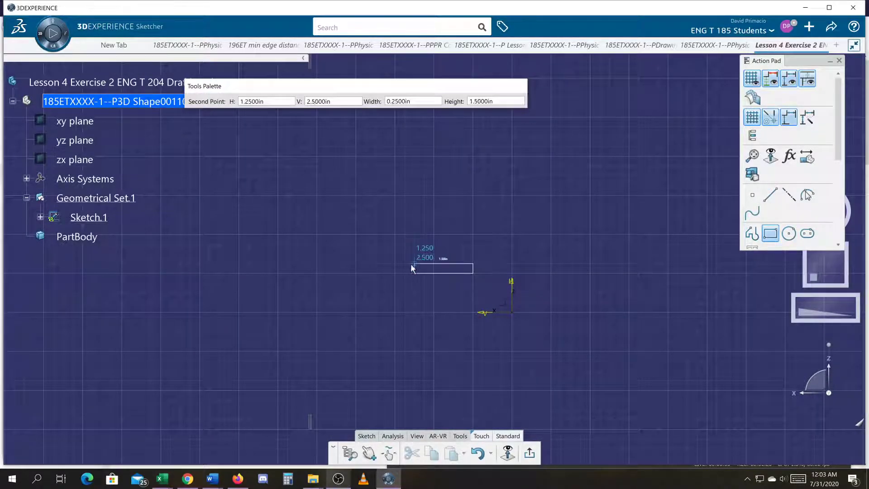
left_click(379, 260)
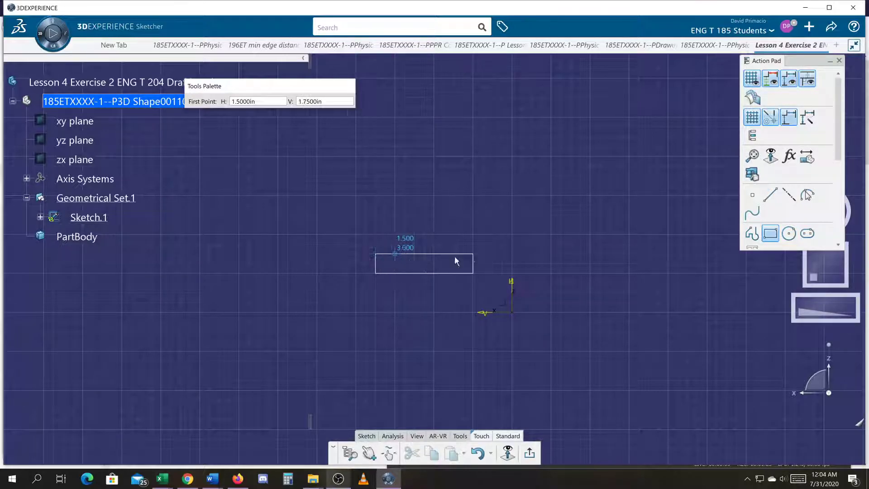
left_click(472, 271)
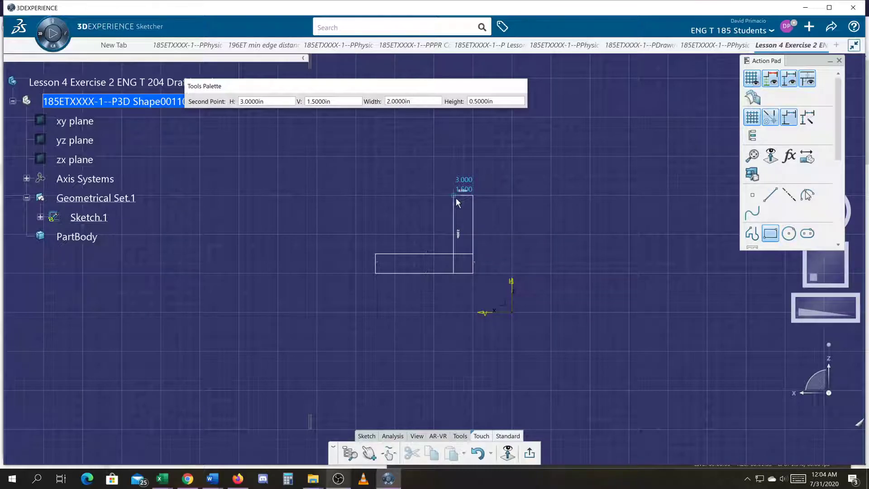
left_click(456, 197)
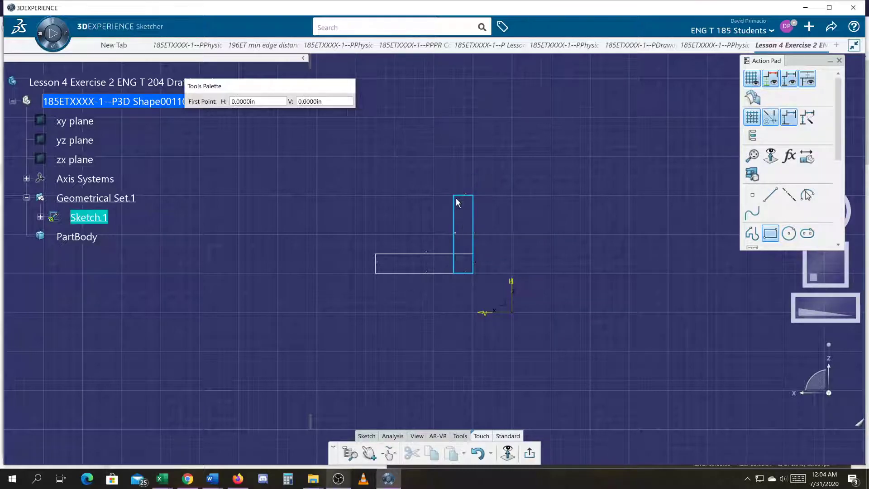
left_click(415, 253)
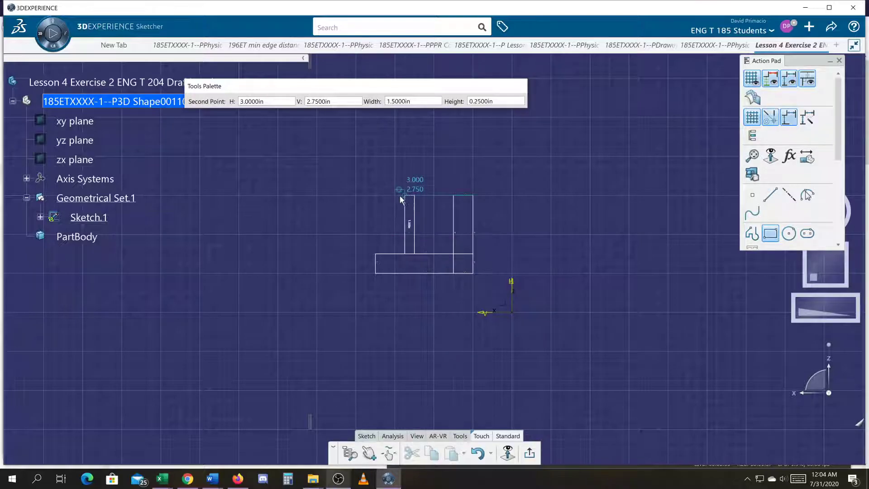
left_click(398, 196)
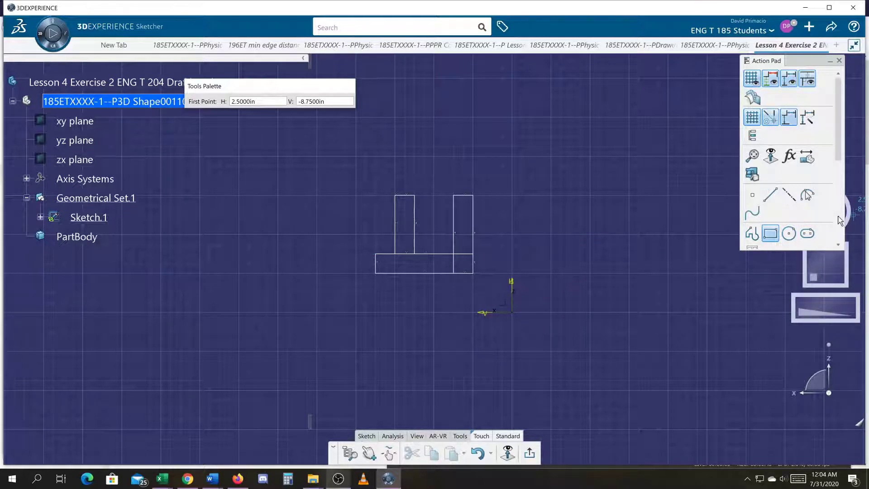
Trim away the uprights' bottom edges and the overlapping lower part of the right upright.
scroll(839, 221, "down", 3)
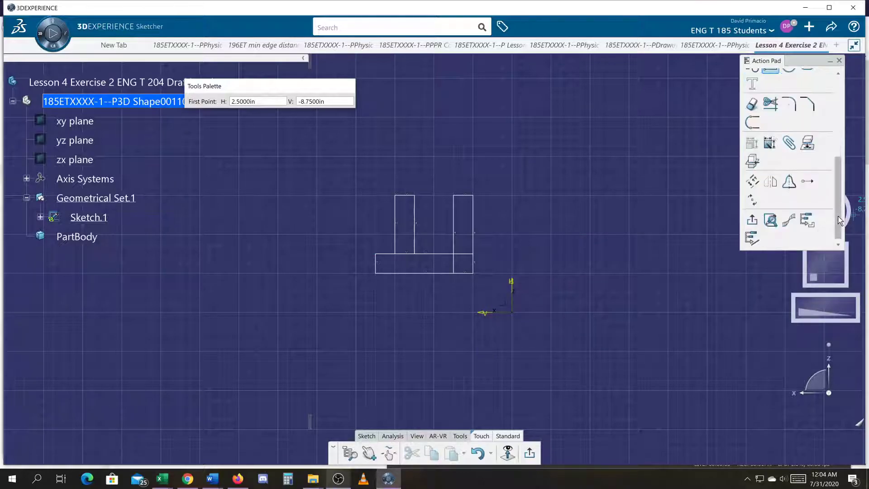
left_click(753, 105)
double_click(752, 105)
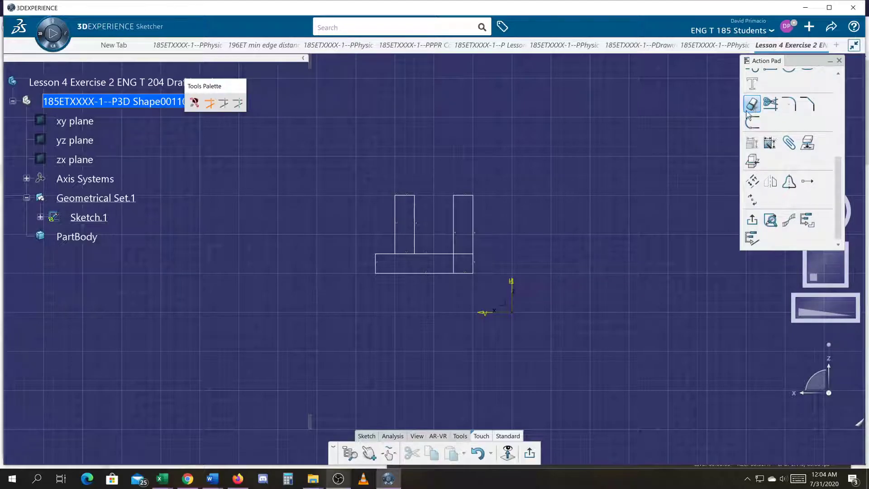
left_click(408, 254)
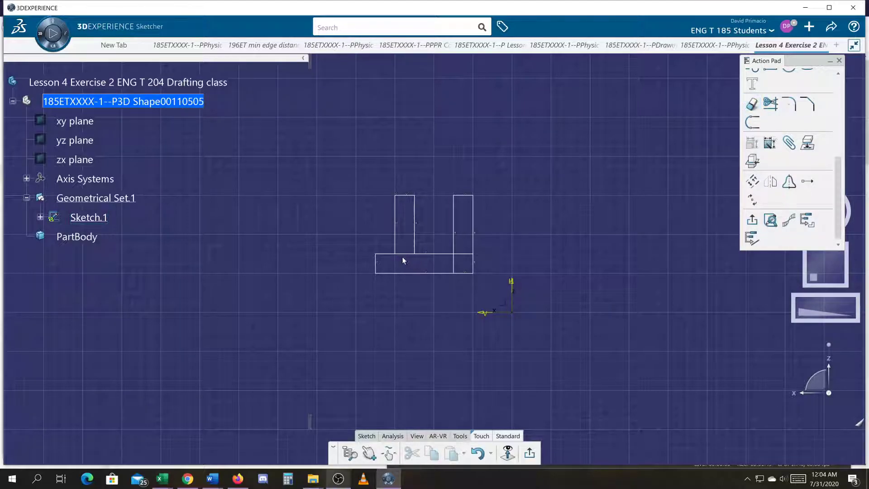
left_click(408, 255)
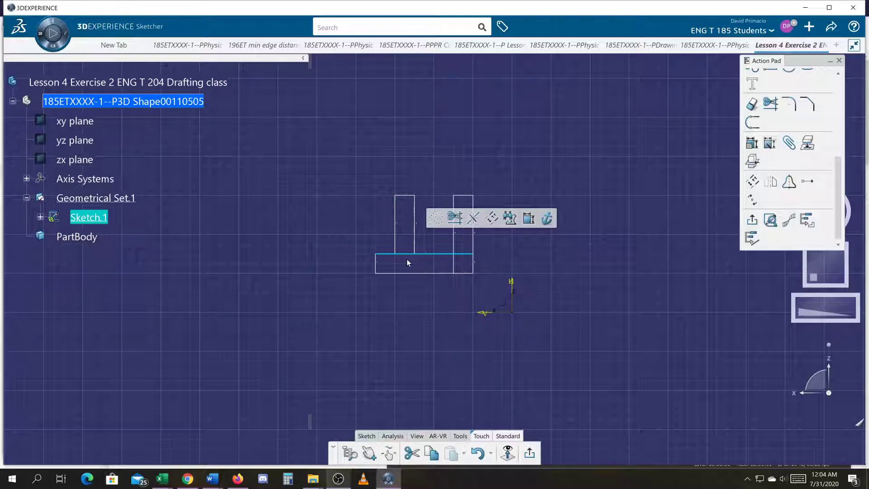
left_click(680, 194)
left_click(752, 107)
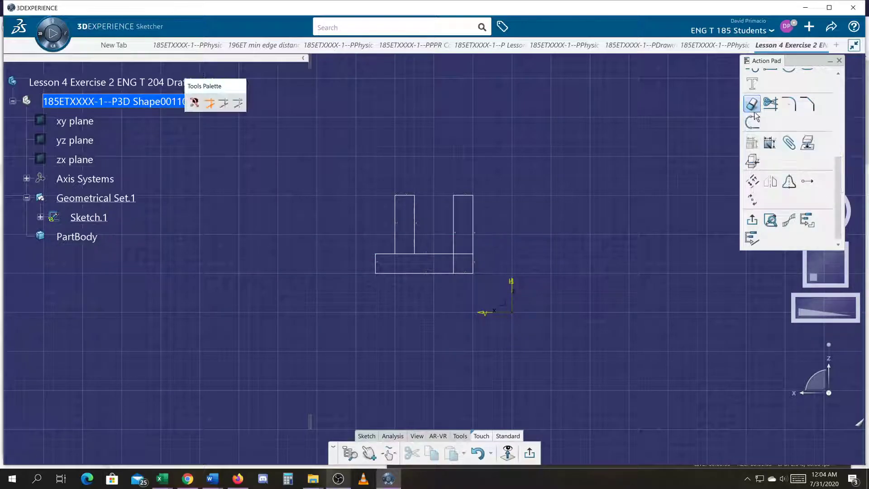
left_click(407, 255)
left_click(468, 256)
left_click(454, 264)
Erase the isolated Line.1 and Line.8 through Sketch Analysis, leaving one closed profile.
left_click(394, 436)
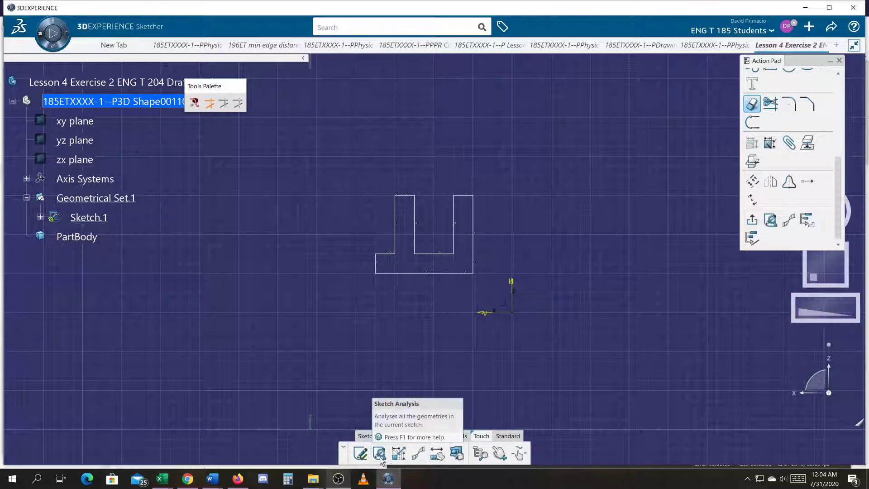
left_click(608, 233)
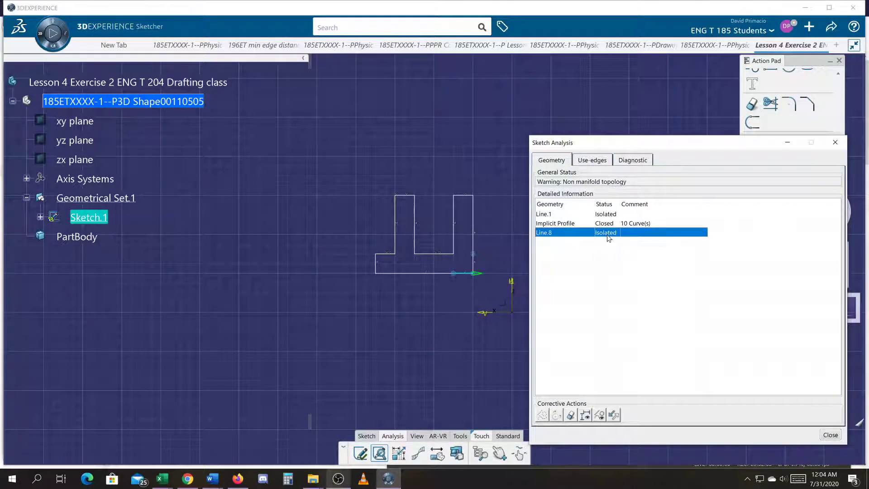
left_click(610, 213, "ctrl")
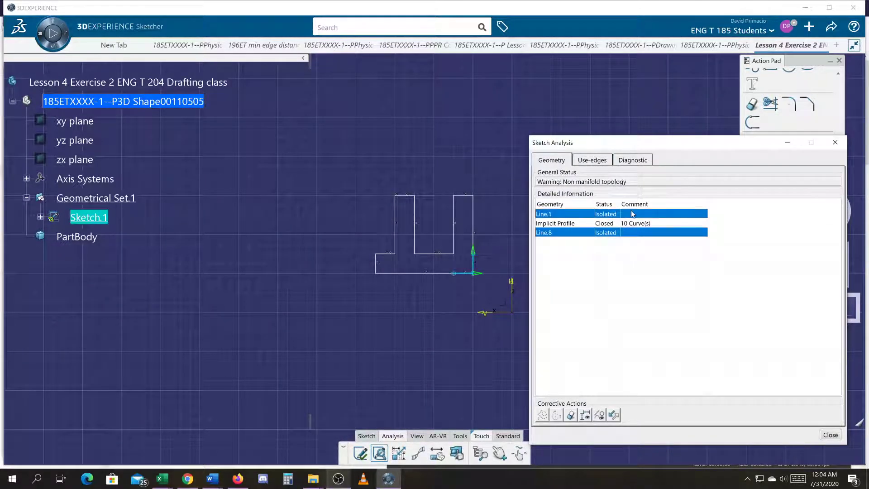
left_click(571, 415)
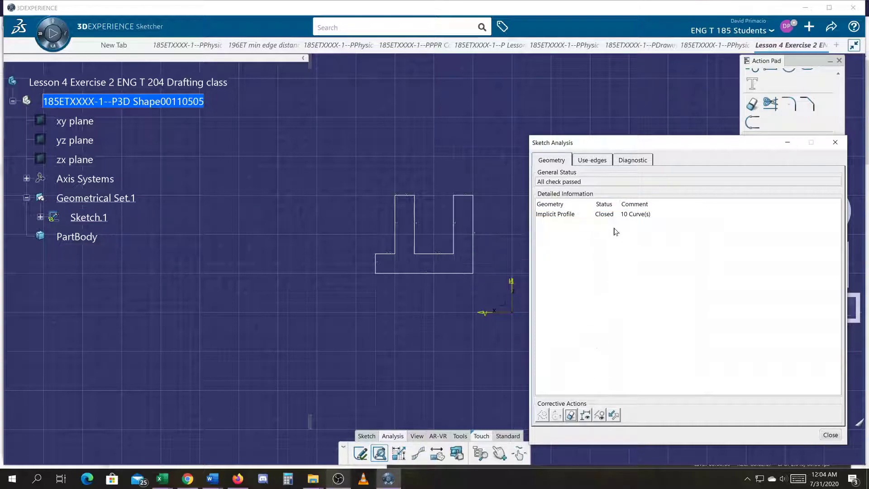
left_click(615, 214)
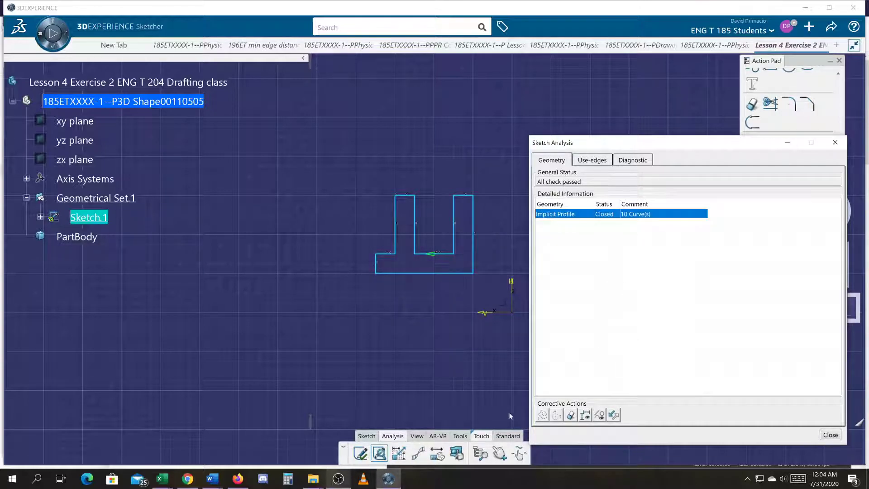
Auto-constrain the U's top edges to add the 0.5, 1.0 and 0.5 widths.
left_click(367, 436)
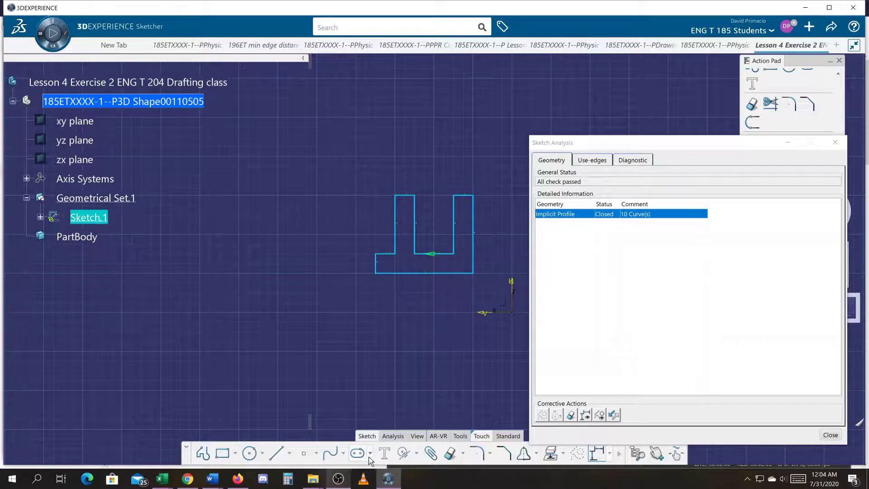
left_click(416, 453)
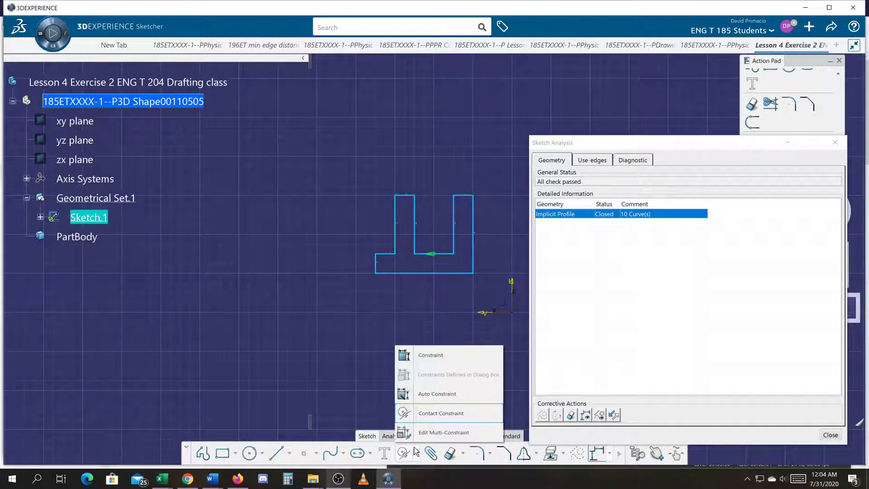
left_click(406, 395)
left_click_drag(372, 181, 490, 213)
left_click(256, 194)
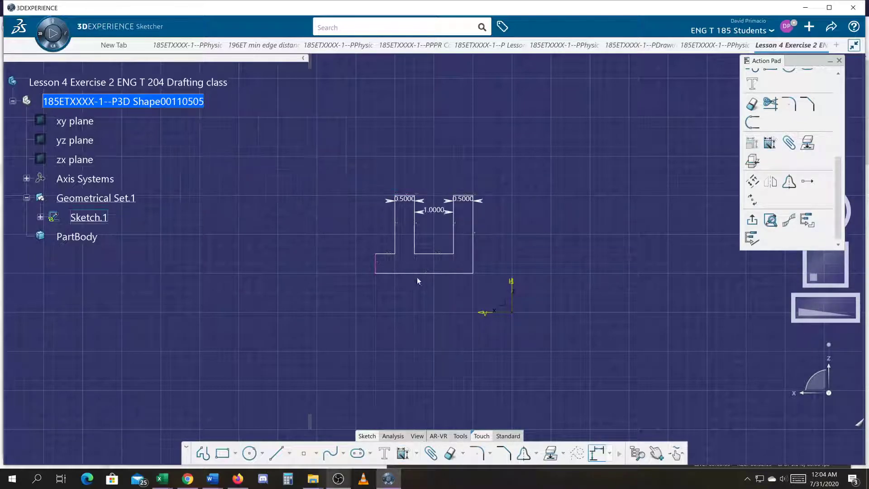
Auto-constrain the whole profile in Stacked mode, using the right and bottom edges as references.
left_click_drag(507, 281, 332, 149)
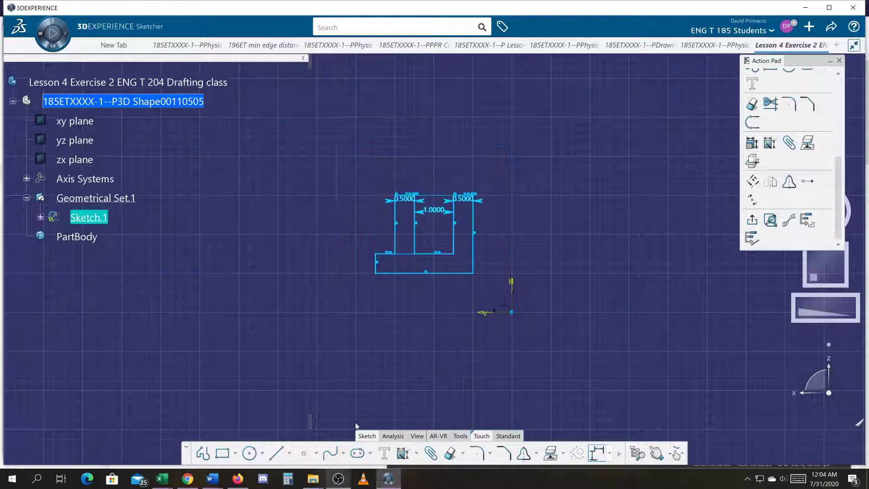
left_click(402, 453)
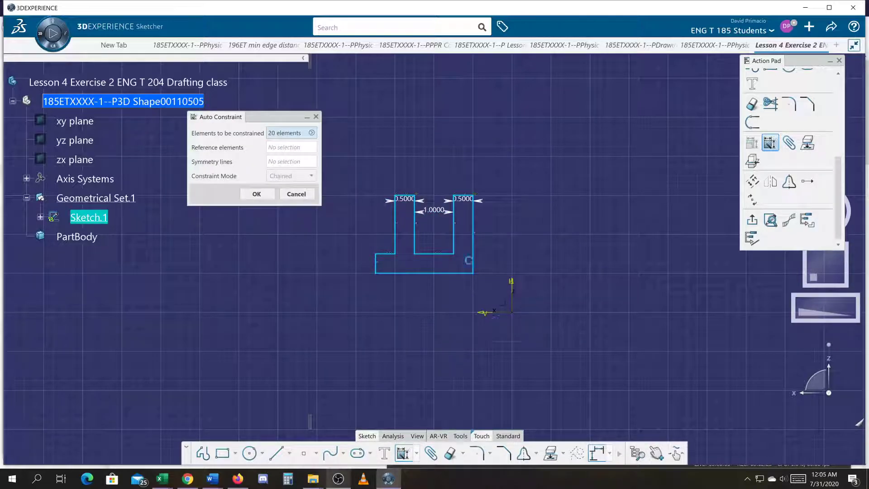
left_click(292, 147)
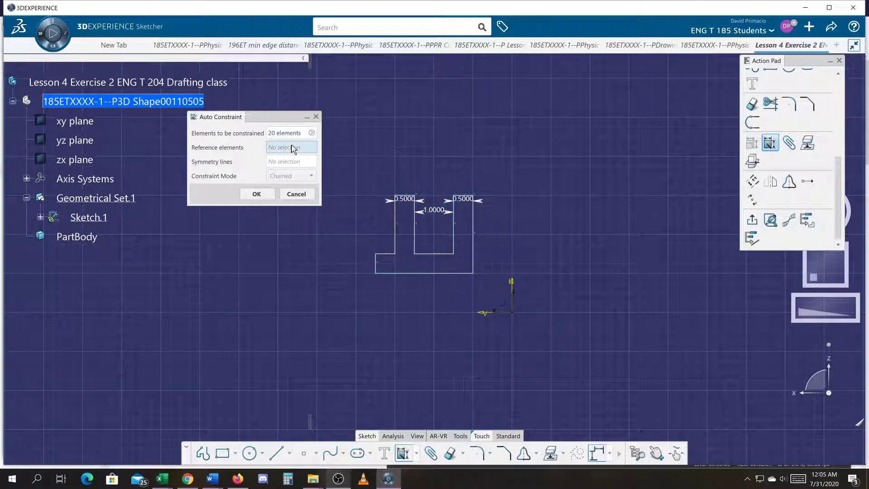
left_click(474, 255)
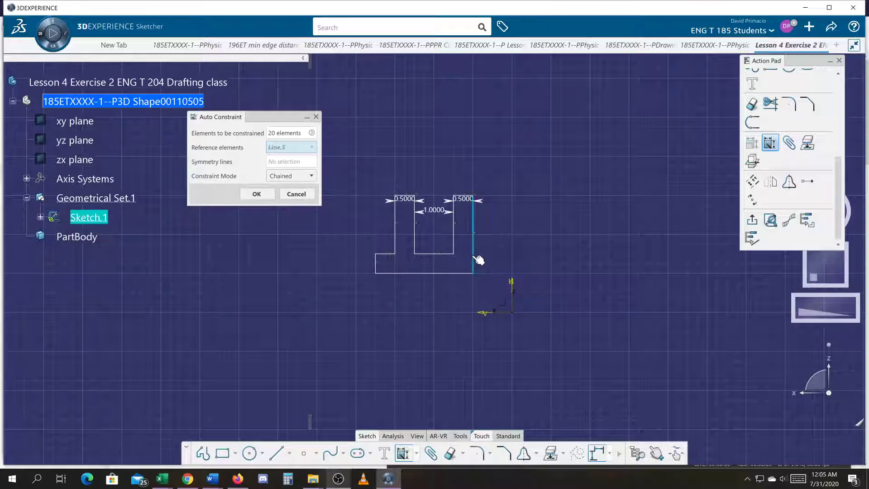
left_click(456, 274)
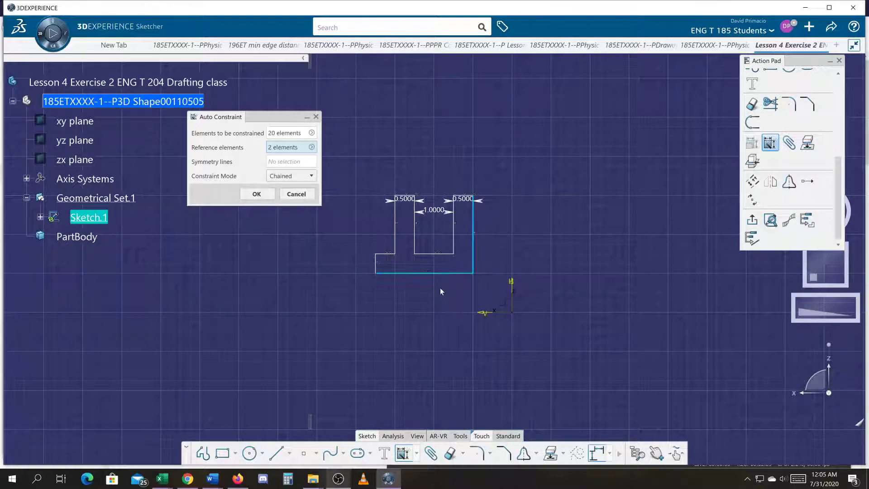
left_click(276, 176)
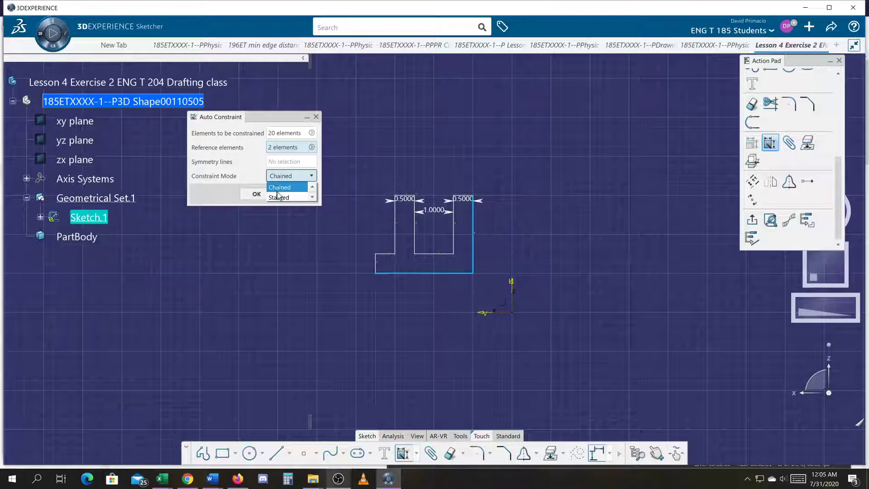
left_click(279, 191)
left_click(257, 194)
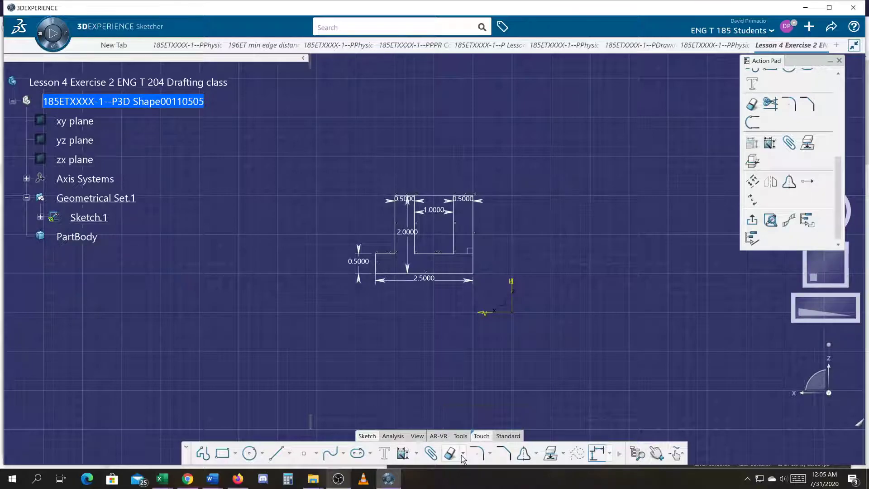
Add contact constraints putting the bottom edge on the H axis and the right edge on the V axis.
left_click(462, 454)
left_click(417, 454)
left_click(424, 414)
left_click(448, 273)
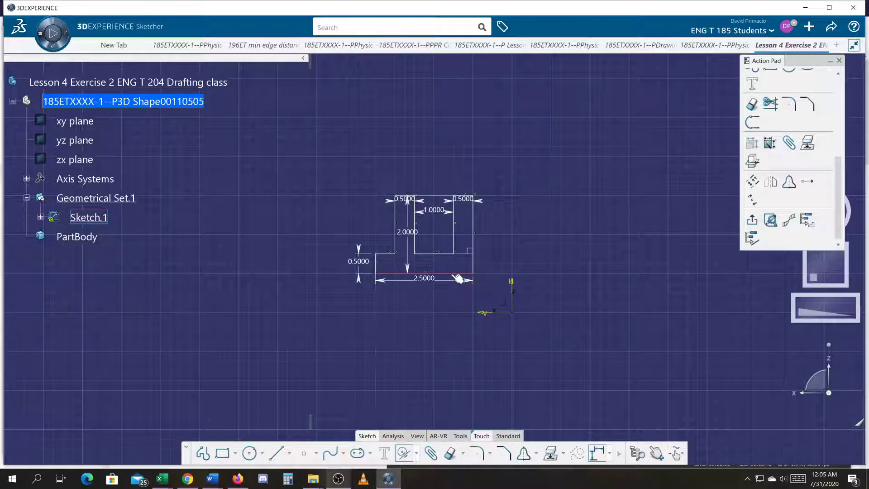
left_click(482, 313)
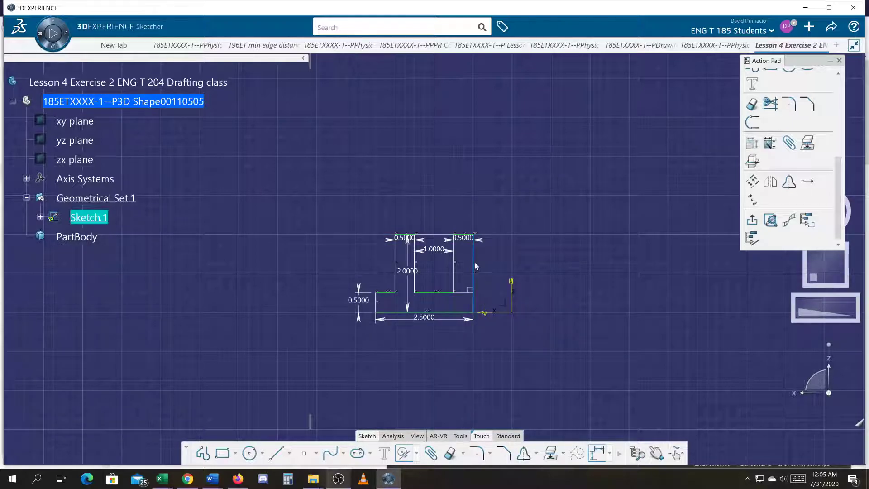
left_click(476, 266)
left_click(512, 285)
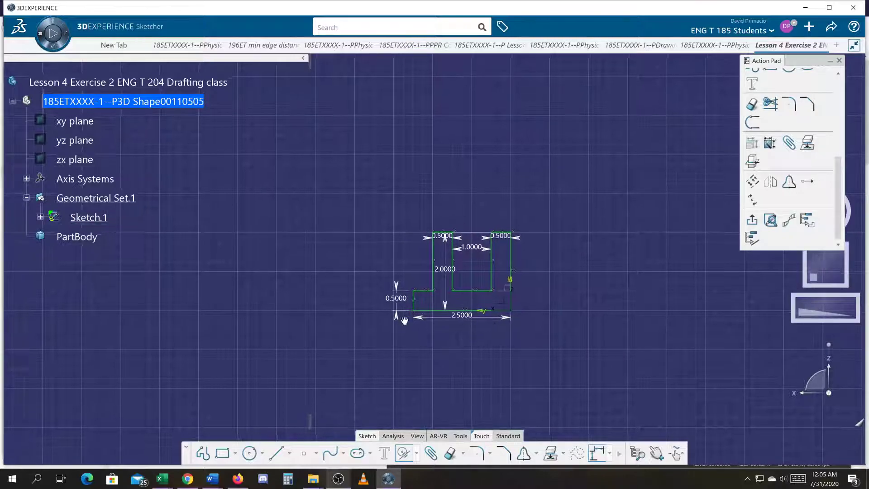
scroll(404, 320, "up", 2)
Run Sketch Solving Status to confirm Sketch.1 is Iso-Constrained.
left_click(393, 436)
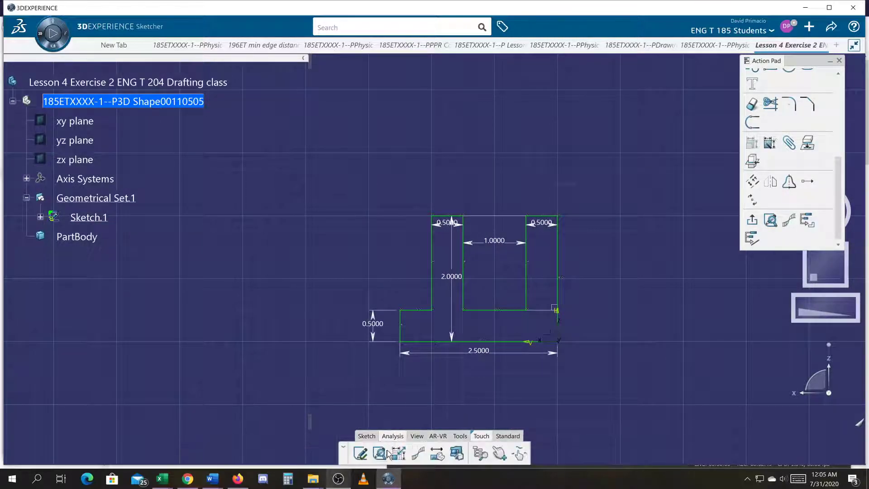
left_click(360, 453)
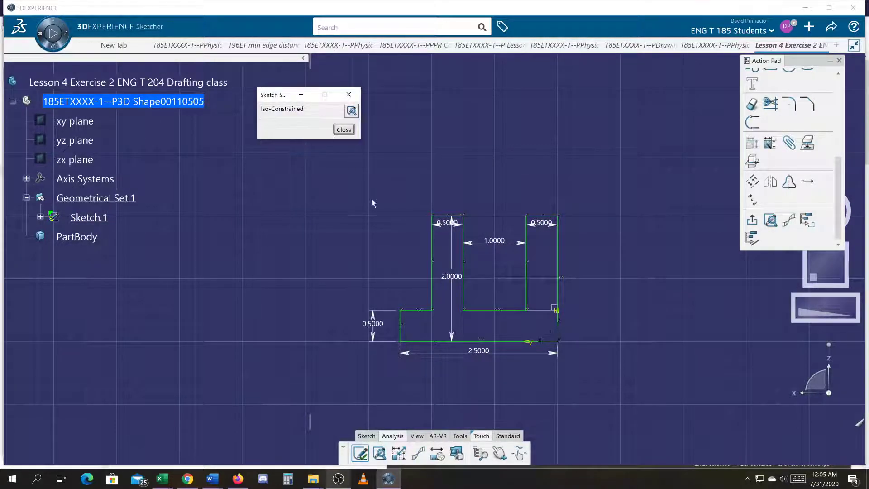
middle_click_drag(359, 265, 342, 278)
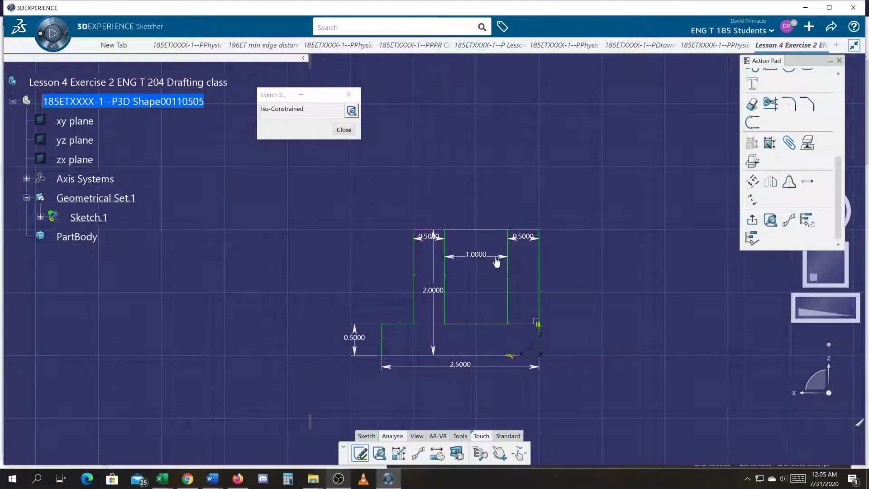
Move the 1.0000, both 0.5000 and the 2.0000 dimensions outside the profile.
left_click_drag(497, 262, 494, 201)
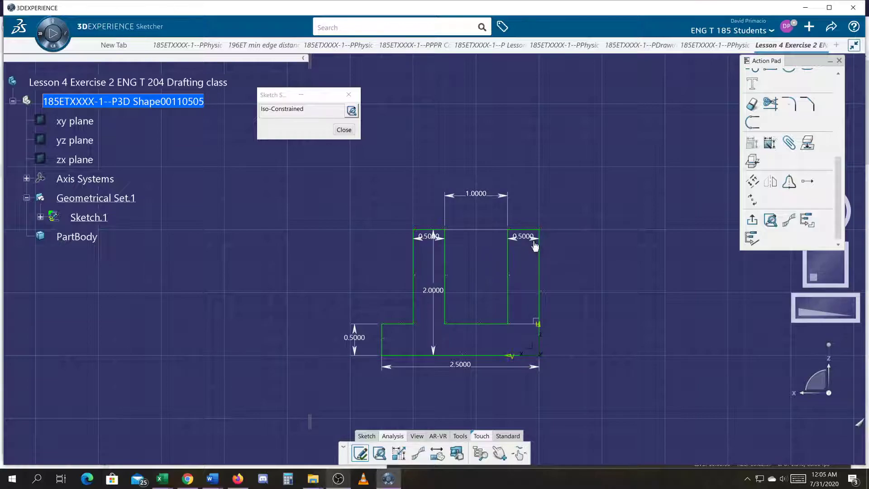
left_click_drag(531, 244, 530, 199)
left_click_drag(422, 245, 418, 199)
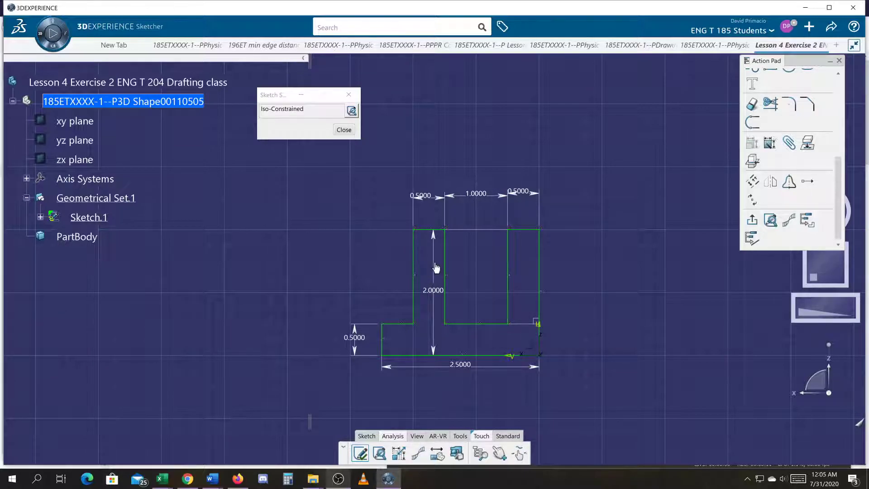
left_click_drag(436, 268, 606, 268)
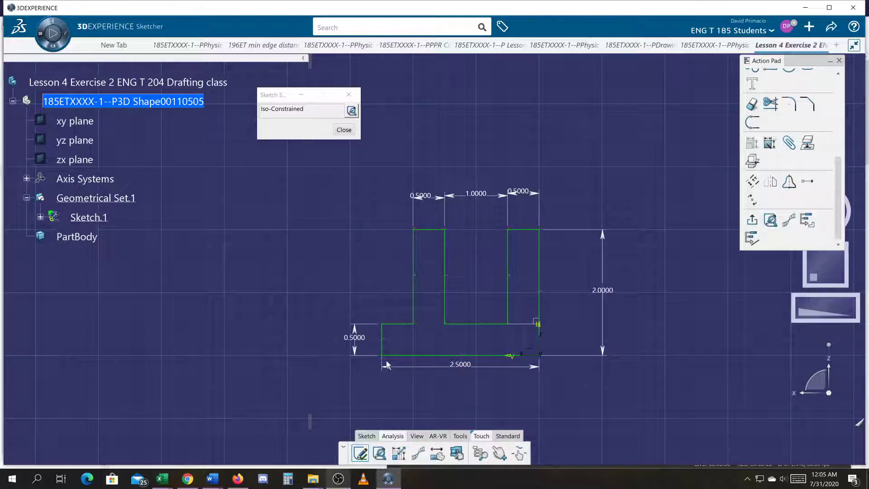
scroll(442, 368, "up", 2)
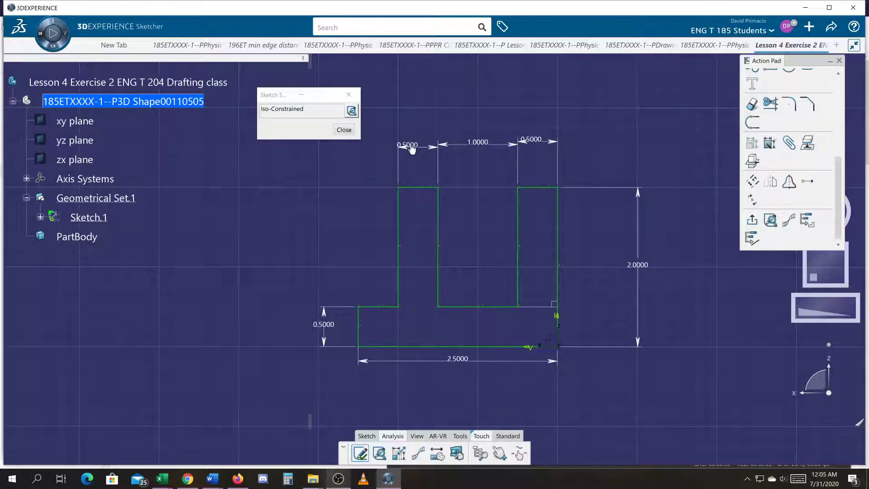
left_click_drag(412, 150, 365, 149)
left_click_drag(535, 143, 617, 141)
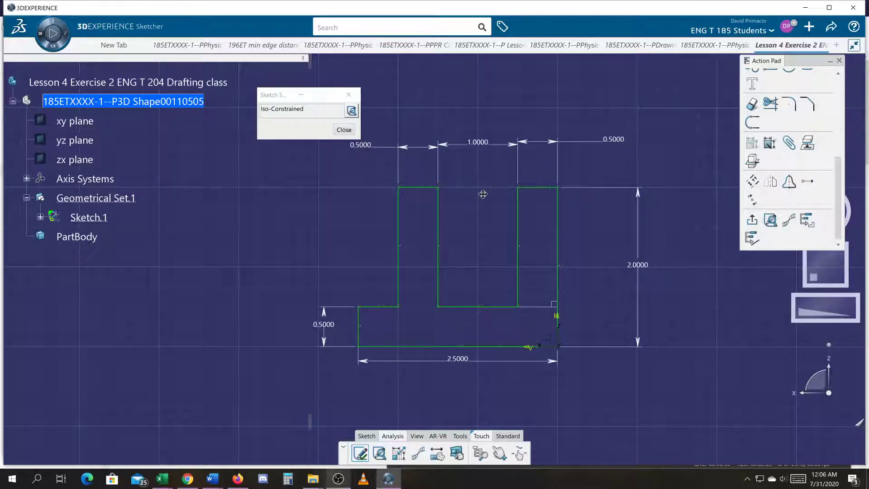
scroll(487, 178, "up", 2)
mouse_move(486, 217)
middle_mouse_down()
mouse_move(483, 278)
mouse_move(468, 296)
middle_mouse_up()
scroll(484, 279, "up", 2)
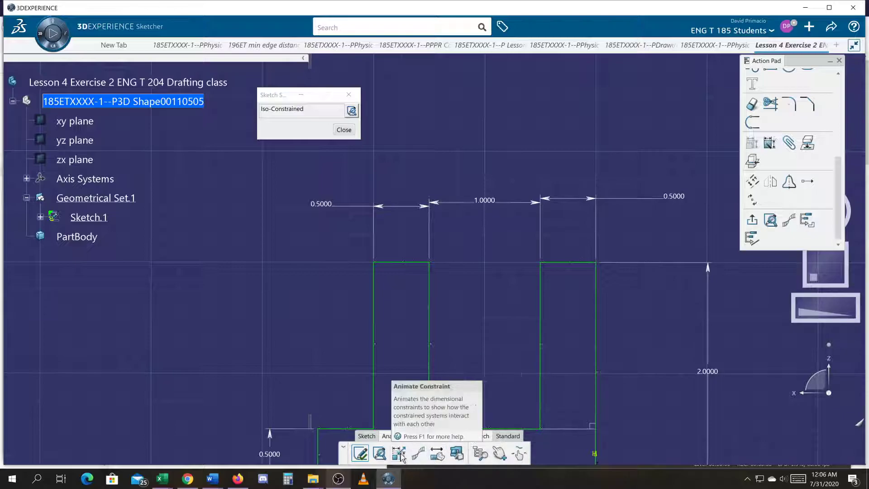
Dimension the distances between the uprights' edges, entering 1 for the slot width.
left_click(366, 436)
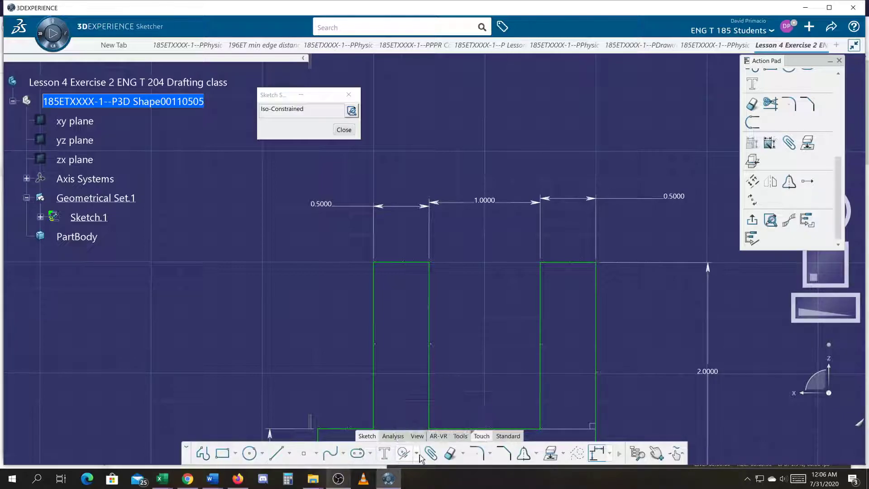
left_click(416, 453)
left_click(417, 355)
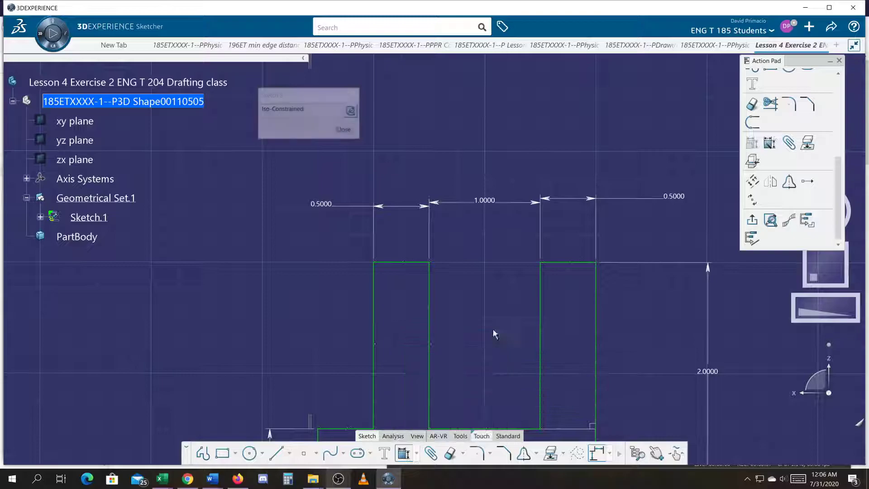
left_click(596, 280)
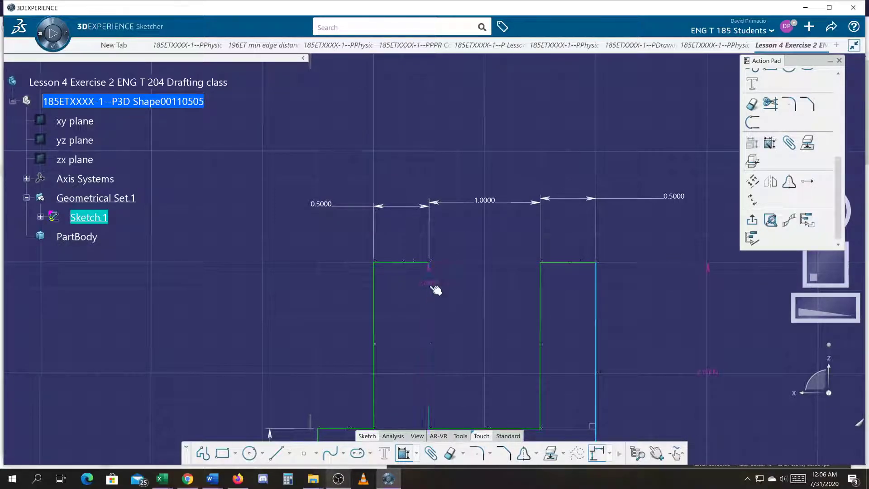
left_click(429, 288)
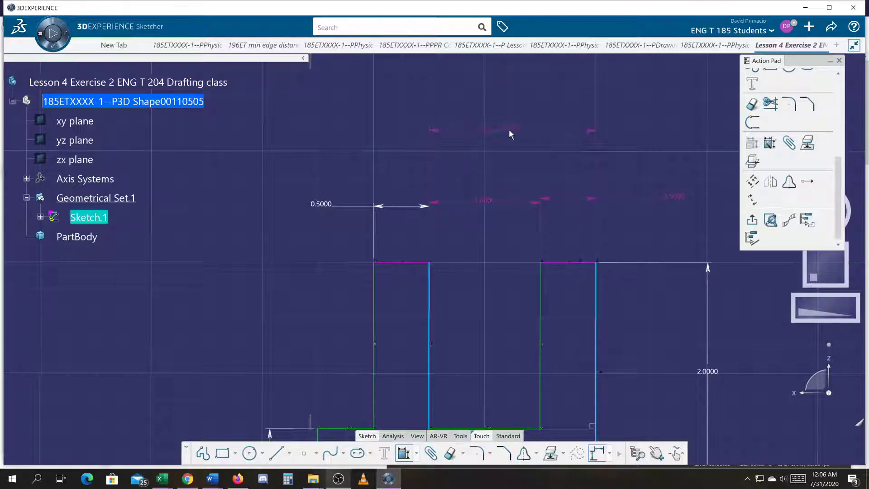
left_click(511, 131)
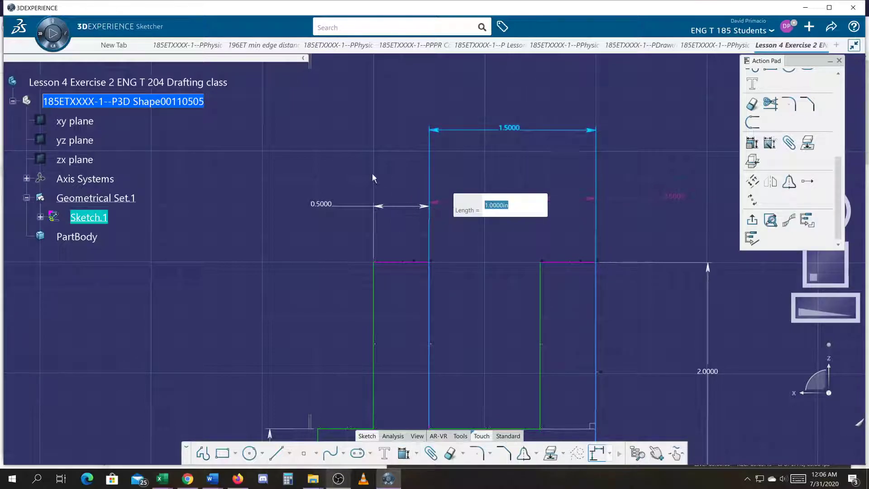
type("1")
key("Return")
Turn the 1.0000 slot dimension into a reference dimension.
double_click(484, 201)
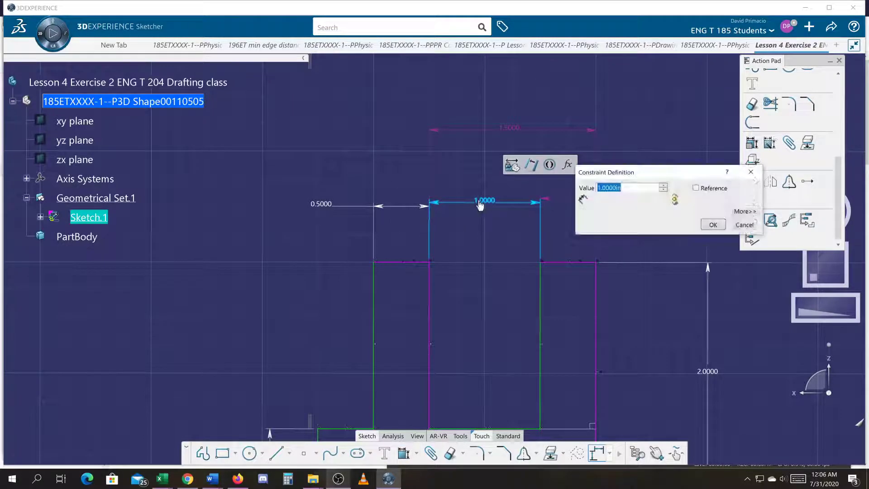
left_click(696, 187)
left_click(713, 225)
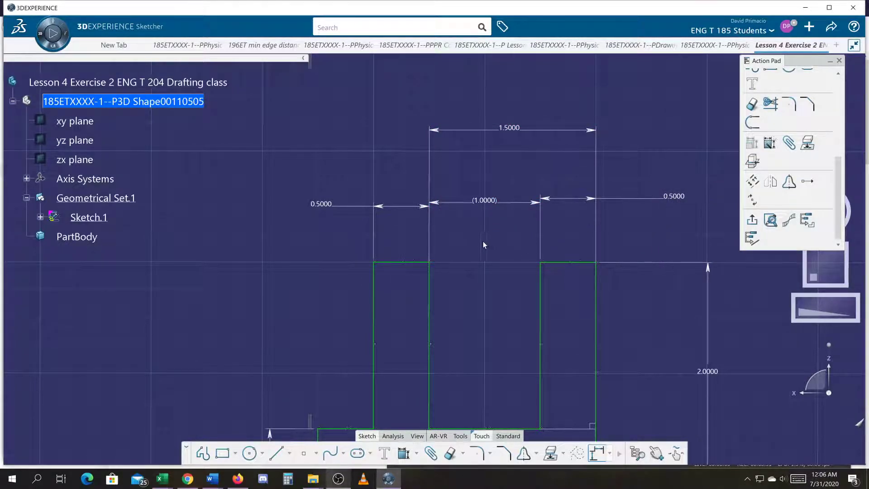
middle_click_drag(479, 278, 471, 190)
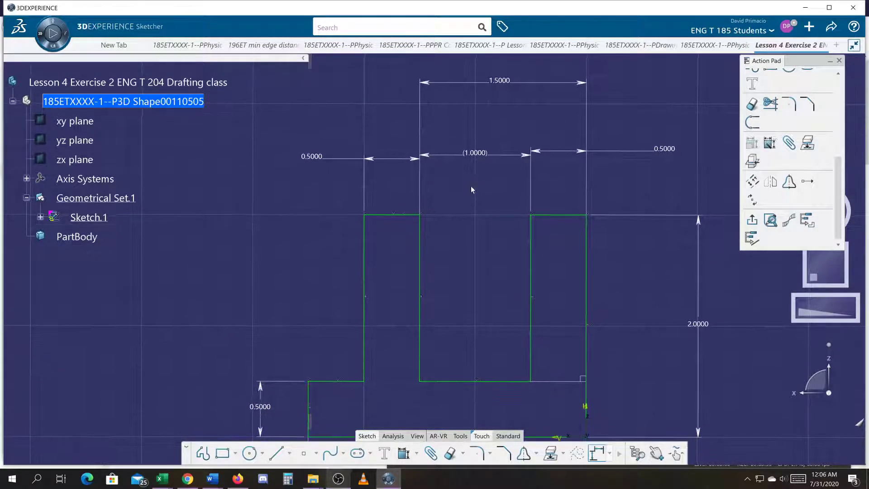
Try a 1.47 span and a 0.53 right upright width, then undo those dimension edits.
left_click(494, 84)
double_click(499, 83)
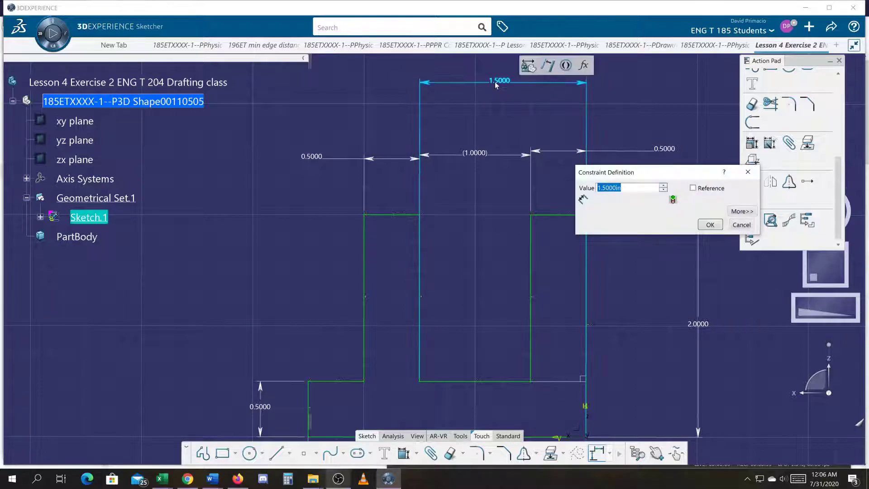
type("1.")
key("Return")
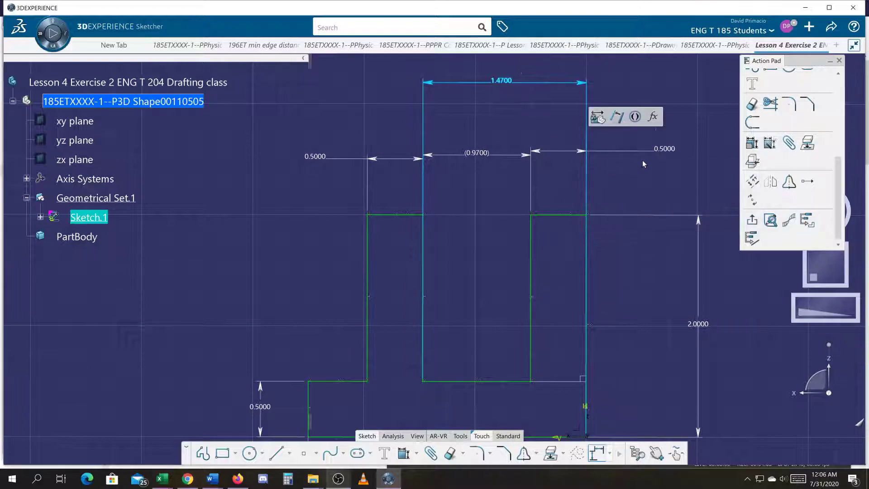
double_click(661, 150)
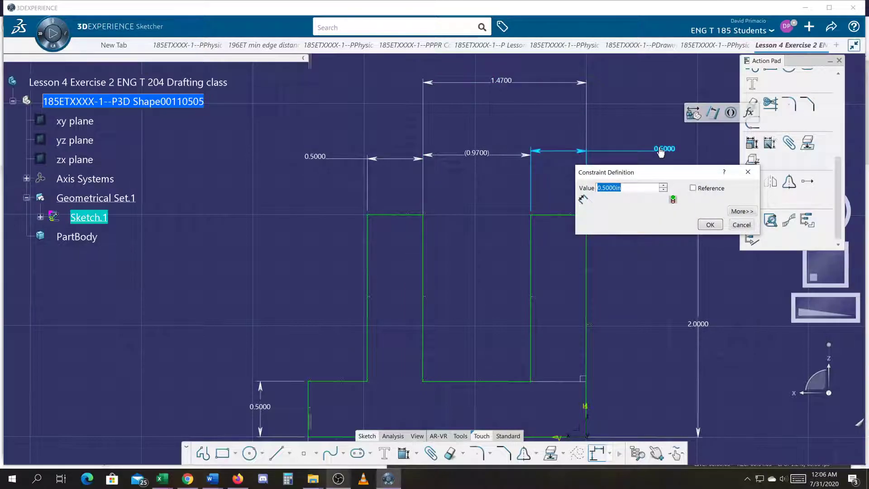
type("0.53")
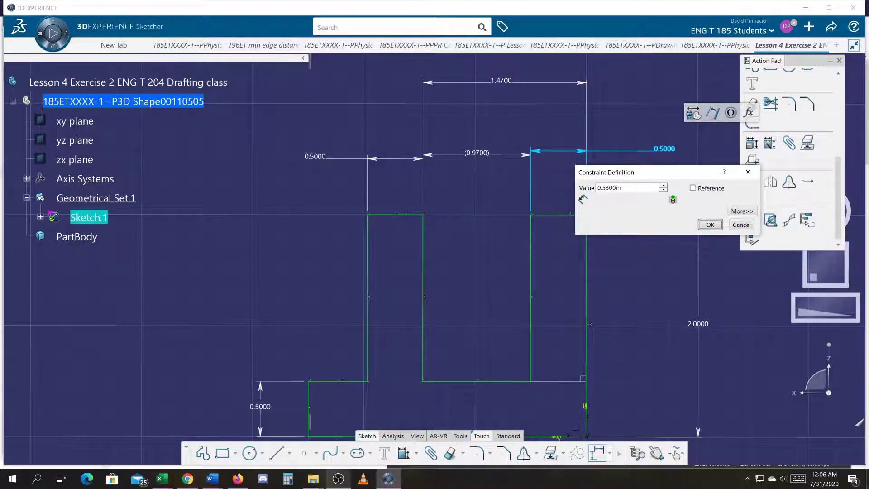
key("Return")
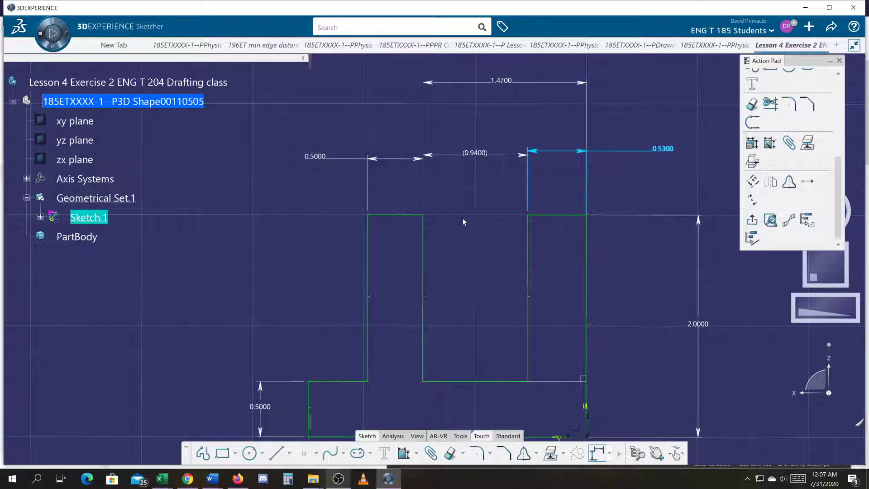
scroll(463, 218, "down", 2)
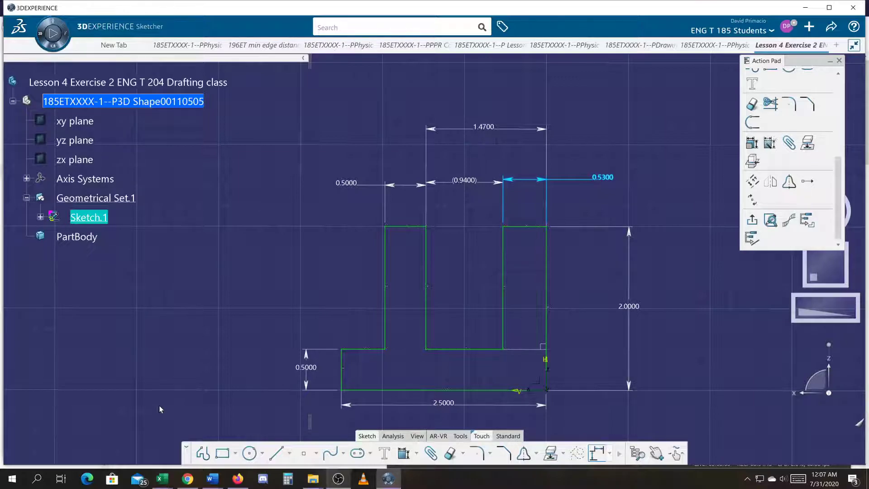
key("ctrl+z")
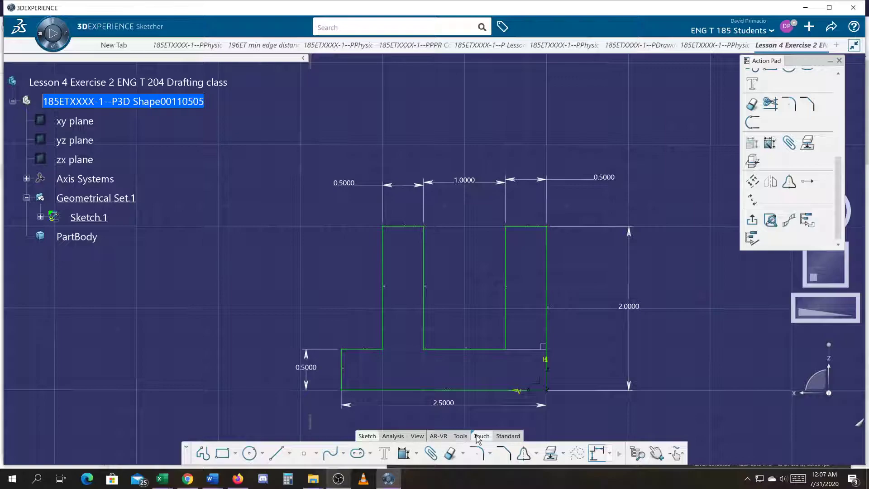
Exit the sketch and pad Sketch.1 to a First limit length of 2 in.
left_click(508, 436)
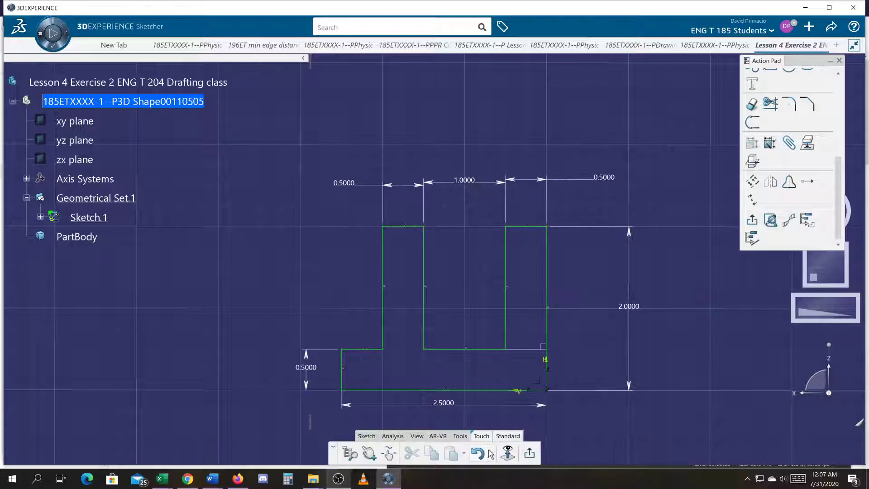
left_click(529, 453)
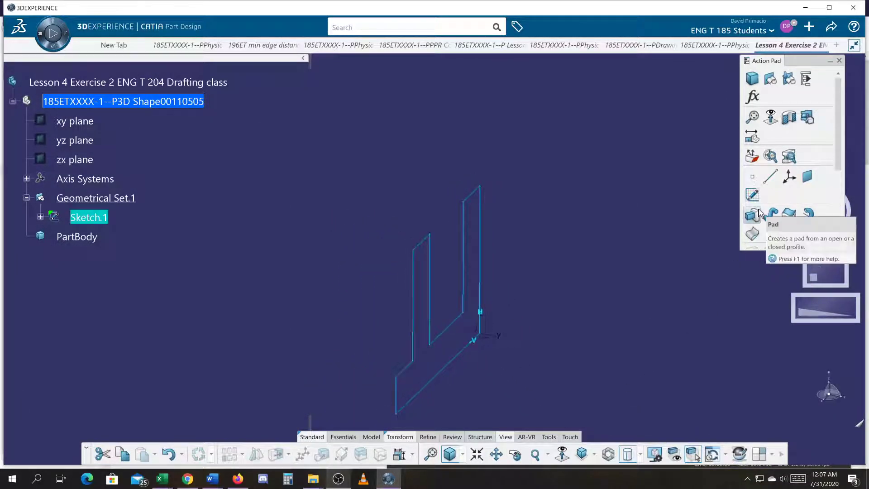
left_click(752, 215)
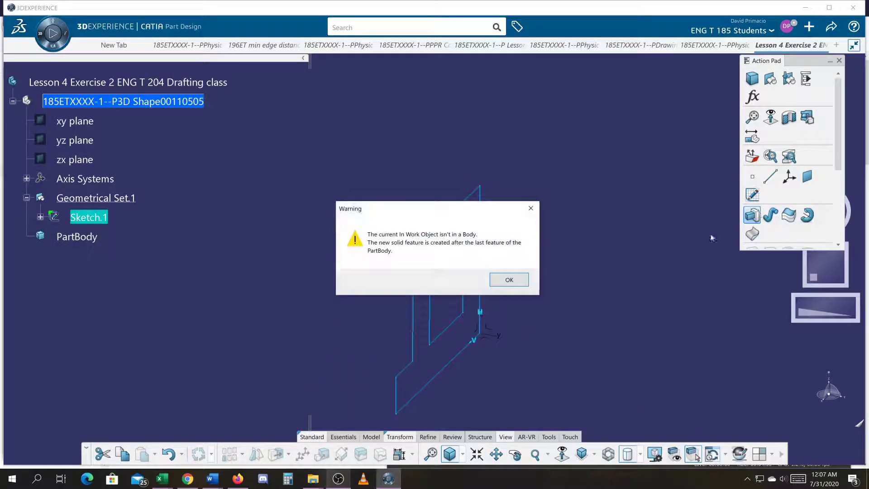
left_click(509, 279)
middle_click_drag(458, 327, 547, 299)
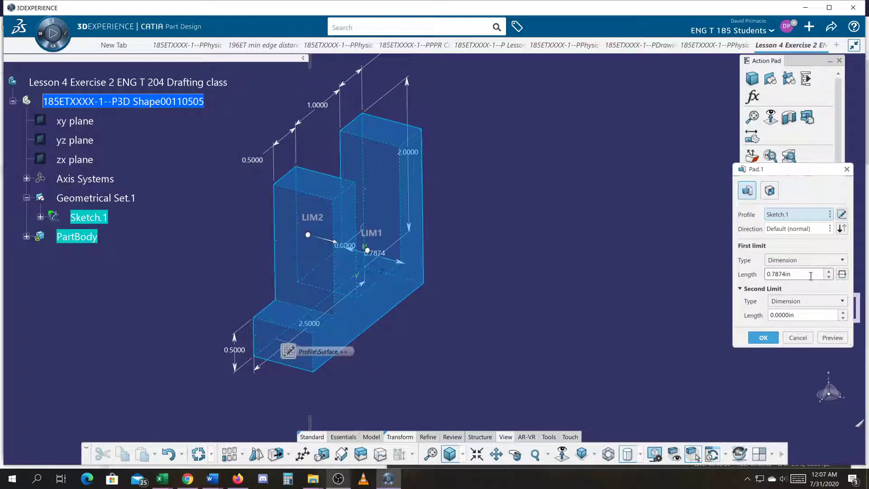
left_click_drag(810, 274, 735, 276)
type("2")
key("Return")
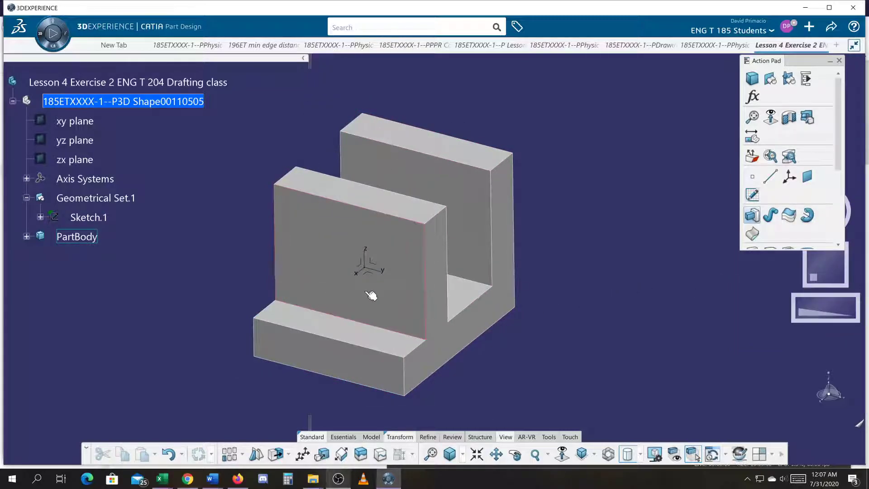
middle_click_drag(507, 341, 434, 195)
left_click(382, 254)
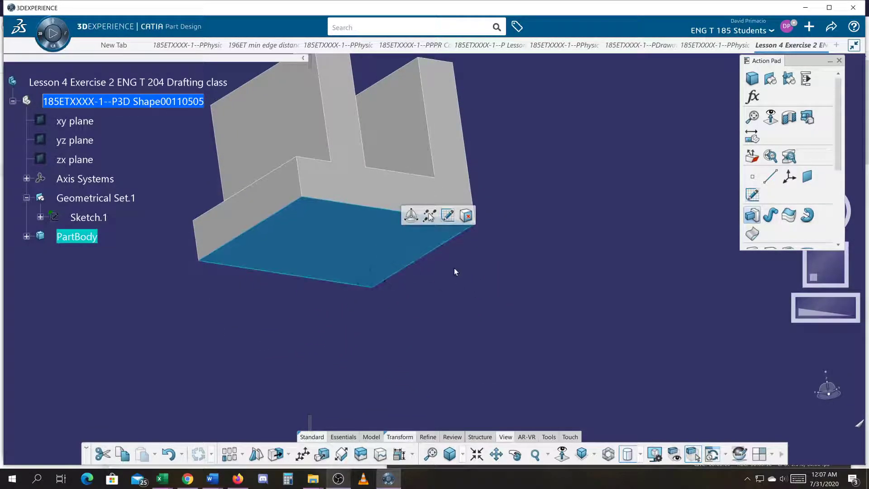
middle_click_drag(326, 297, 417, 188)
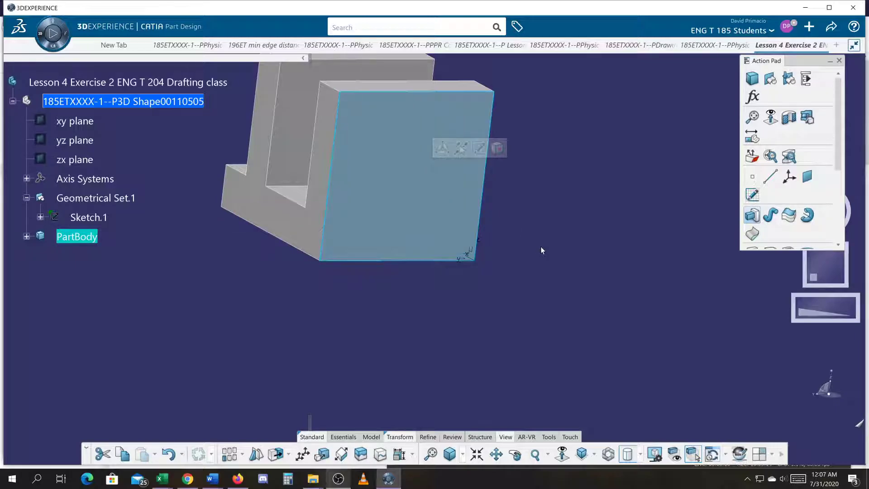
middle_click_drag(541, 247, 225, 313)
left_click(487, 263)
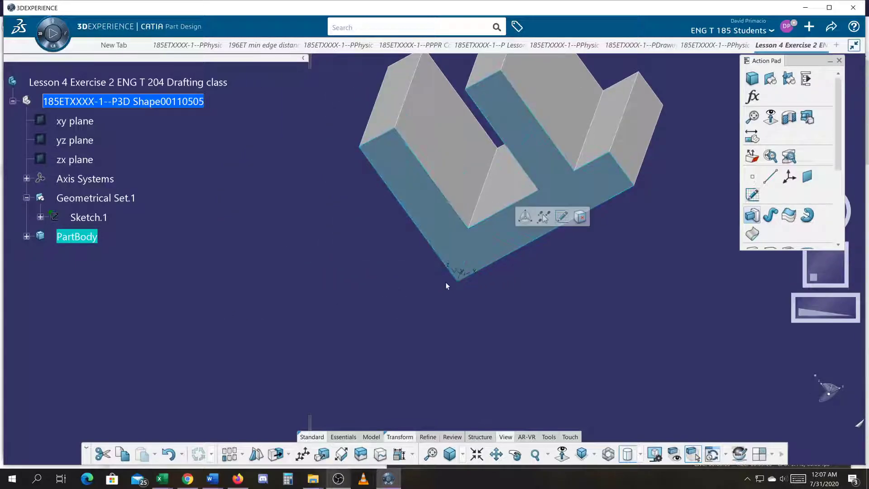
middle_click_drag(335, 314, 588, 235)
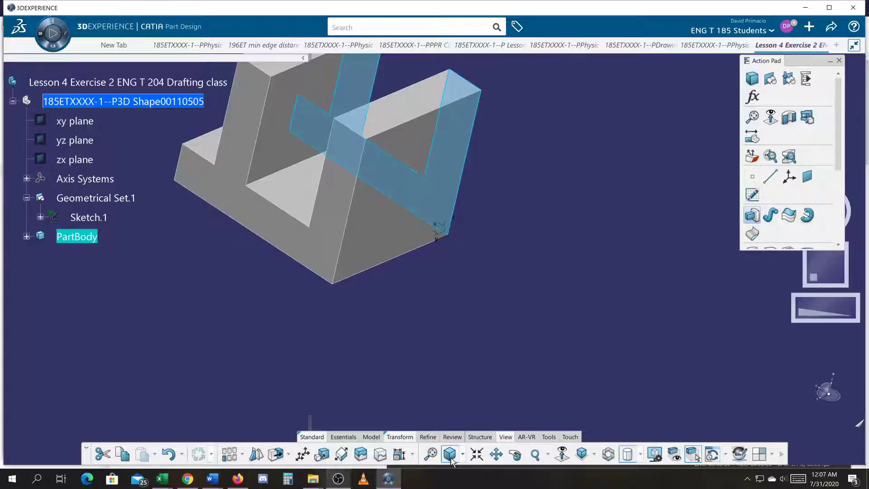
left_click(453, 373)
left_click(581, 451)
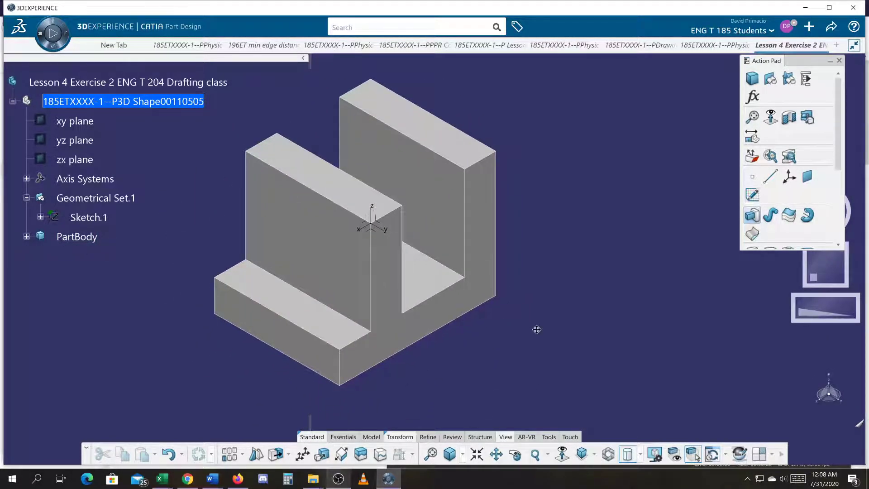
Chamfer the top edges of the back and middle walls with length 41 at 45°.
left_click(91, 219)
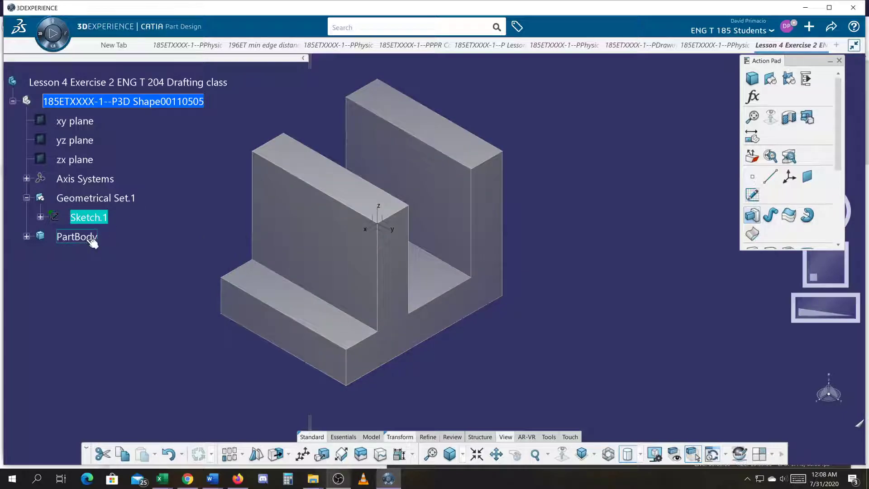
key("Delete")
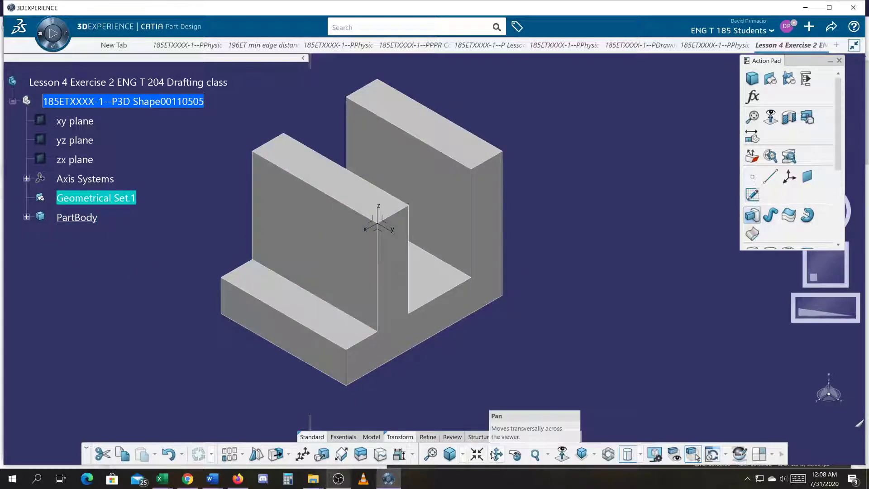
left_click(433, 438)
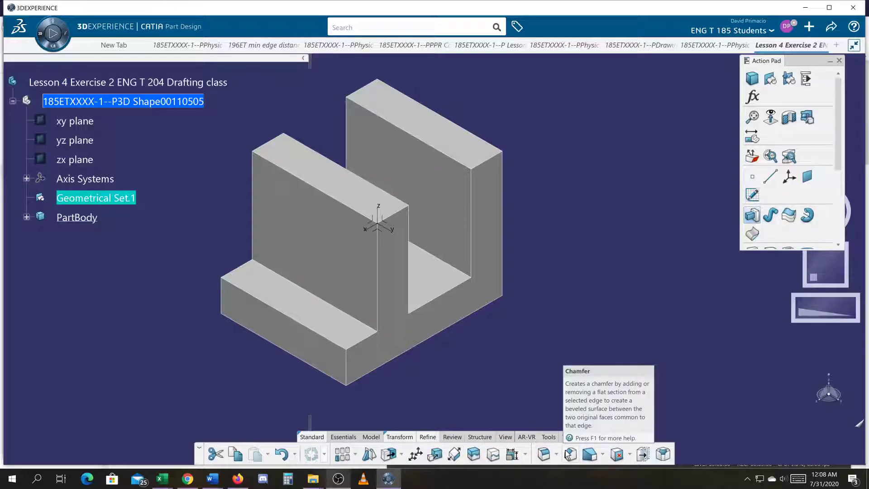
left_click(396, 212)
left_click(493, 159)
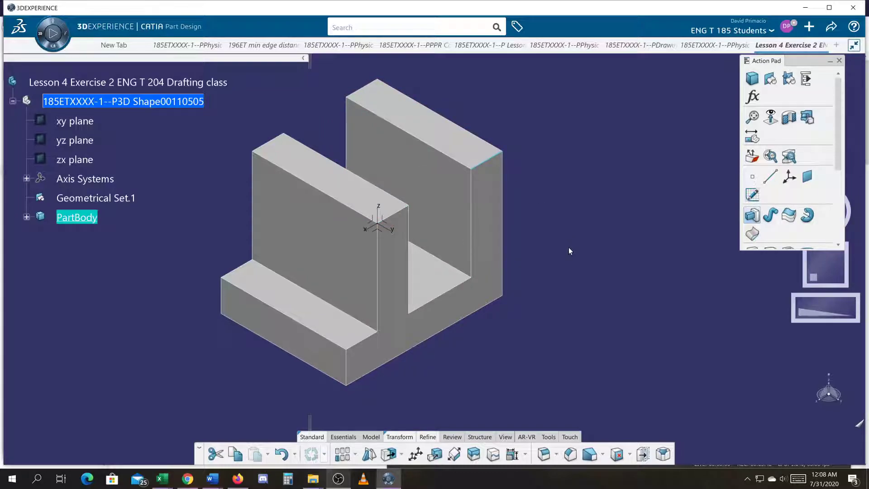
left_click(570, 454)
left_click(405, 212)
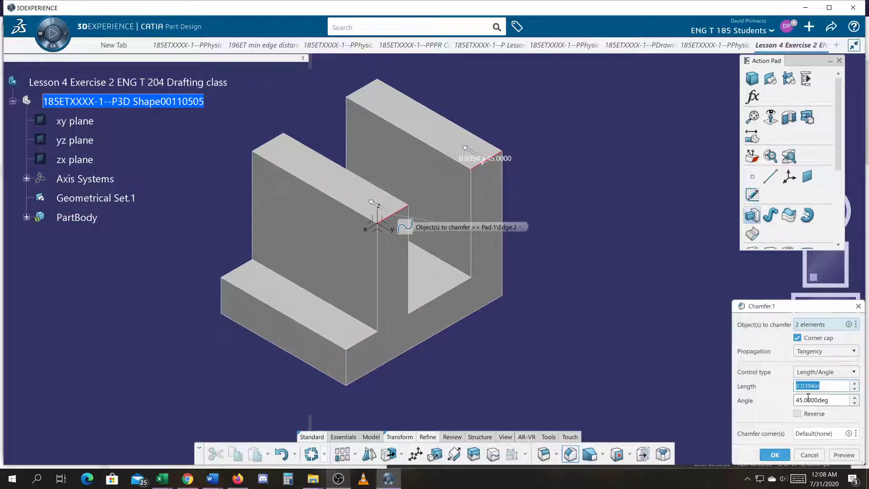
type("4")
type("1")
key("Return")
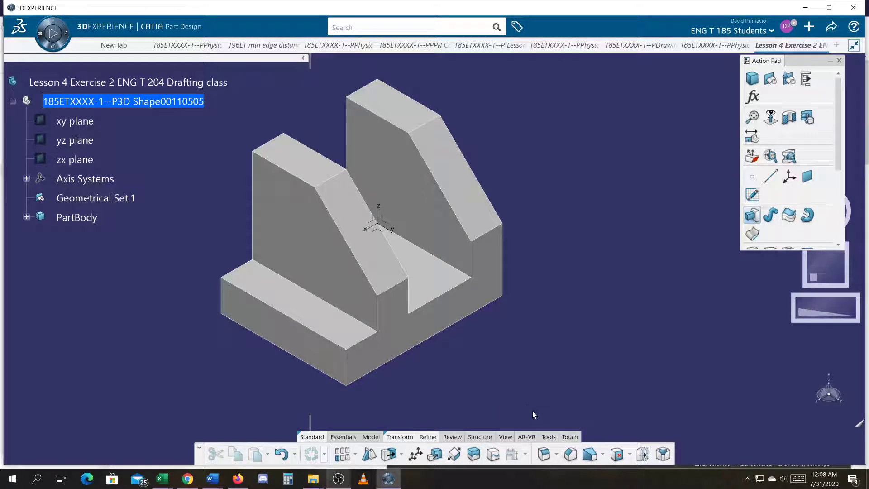
Place a hole on the upright's outer face with a 0.5 in main diameter.
middle_click_drag(526, 346, 334, 372)
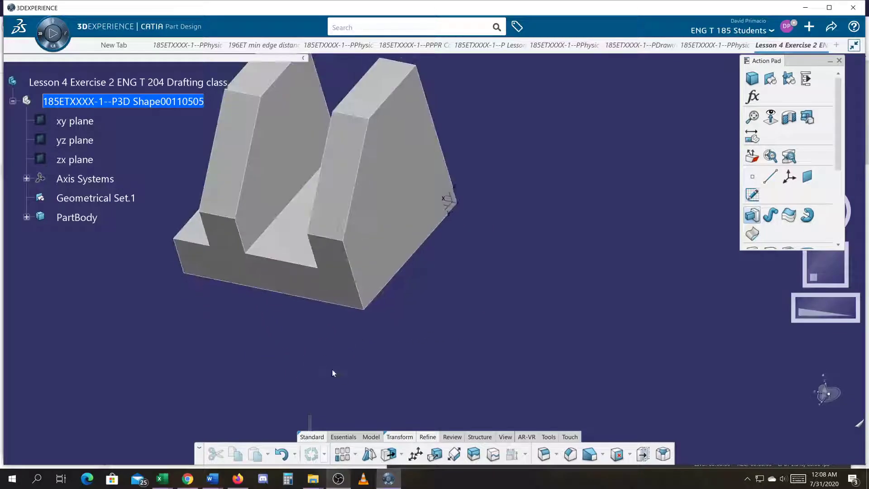
left_click(366, 439)
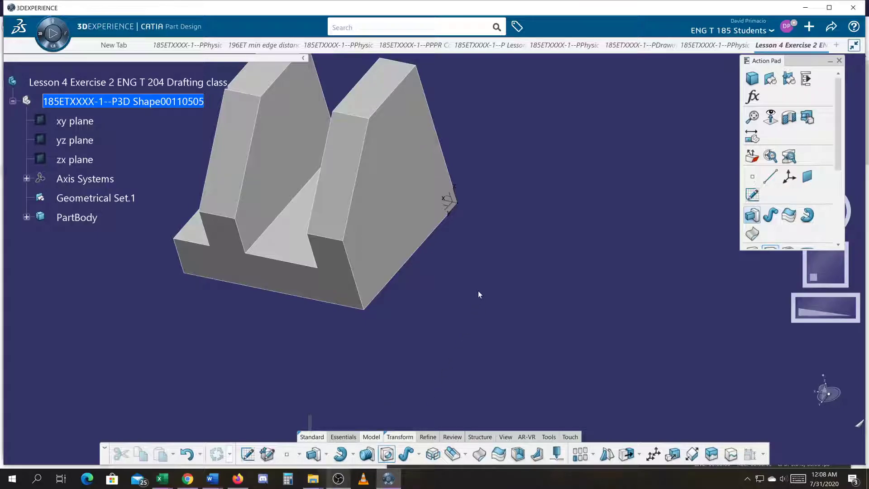
middle_click_drag(478, 291, 419, 330)
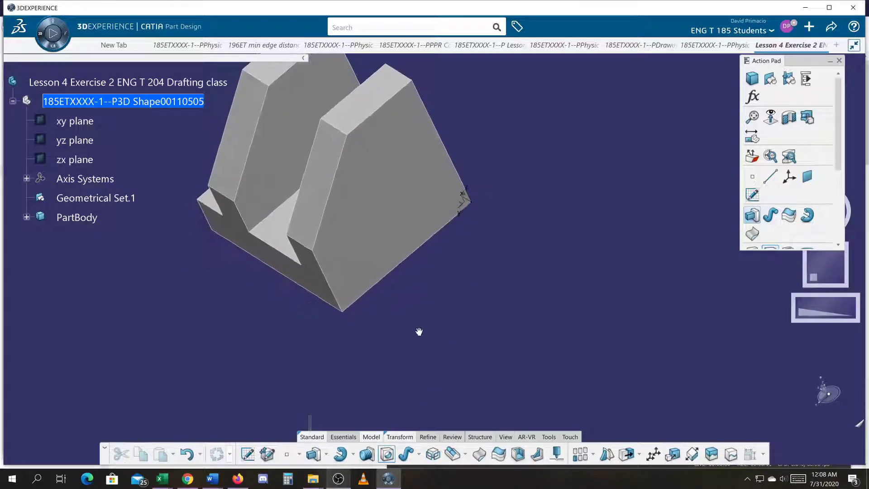
left_click(427, 251)
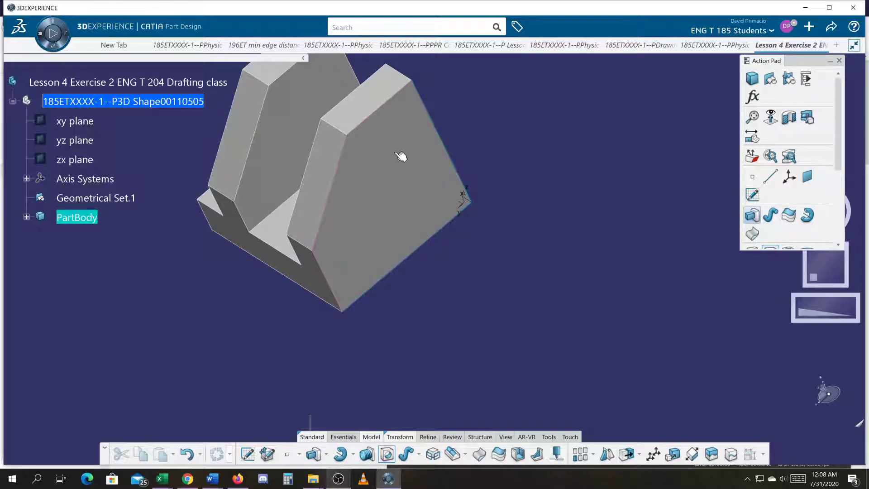
left_click(453, 190)
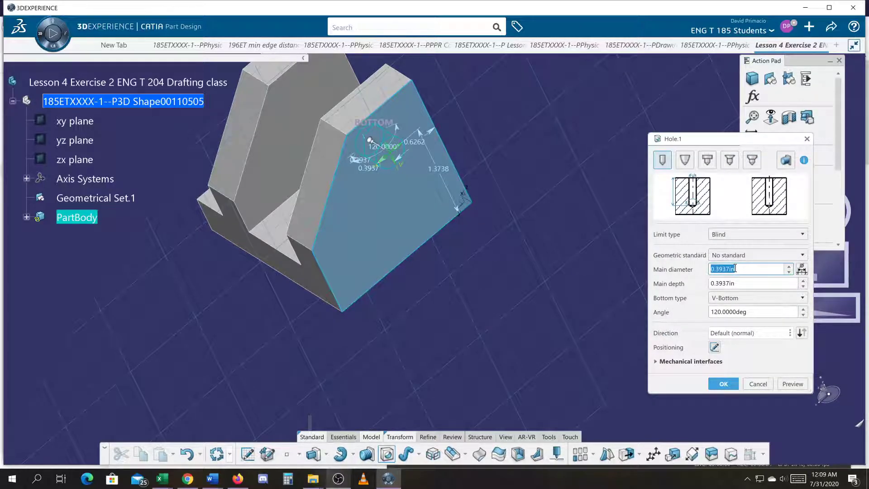
key("BackSpace")
key("Return")
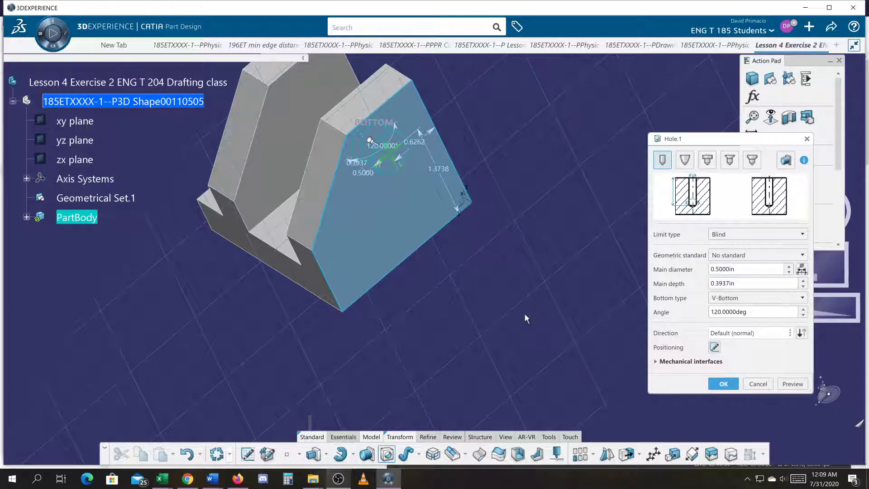
Set the hole limit to Up To Last so it passes through both uprights, and create it.
middle_click_drag(373, 295, 423, 151)
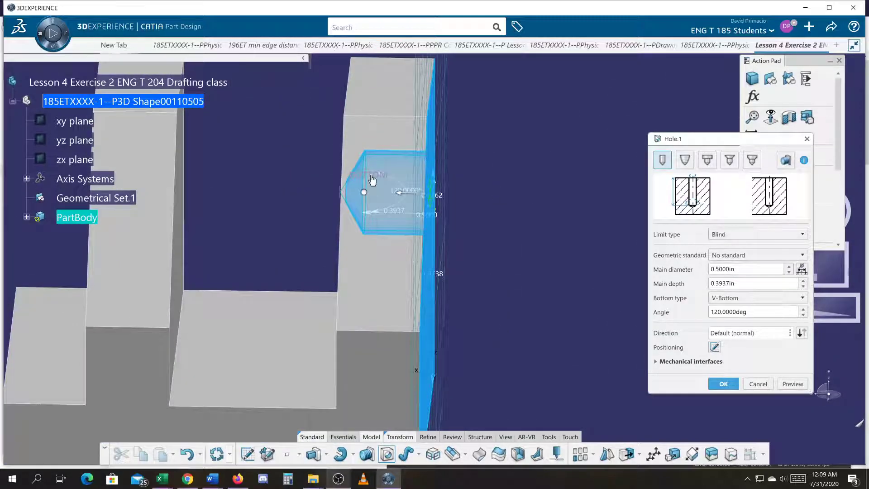
left_click(723, 237)
left_click(729, 257)
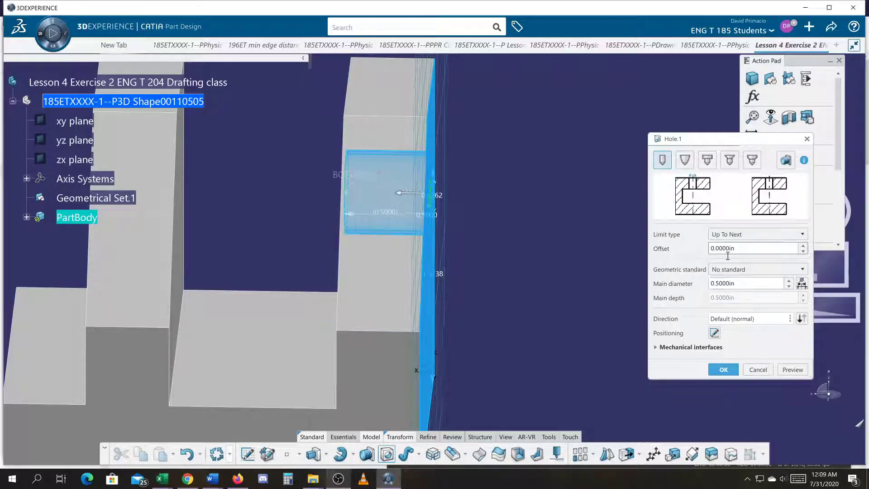
middle_click_drag(510, 244, 242, 216)
left_click(720, 234)
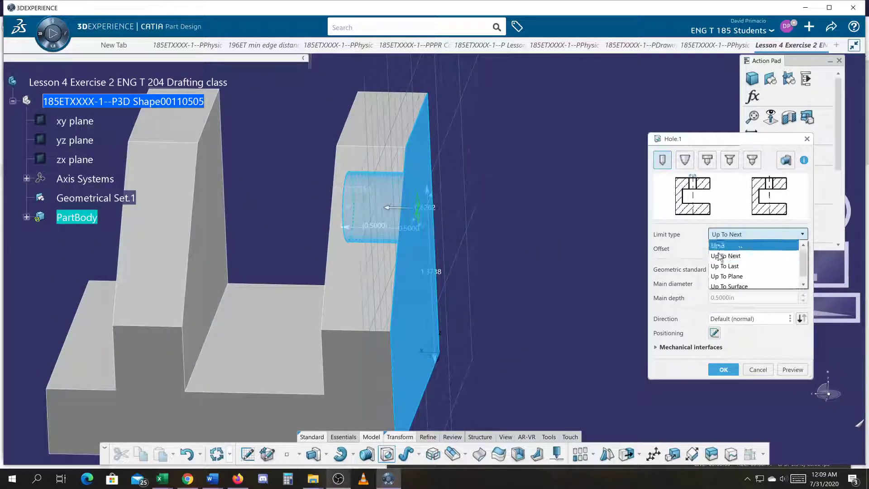
left_click(720, 270)
scroll(518, 243, "down", 5)
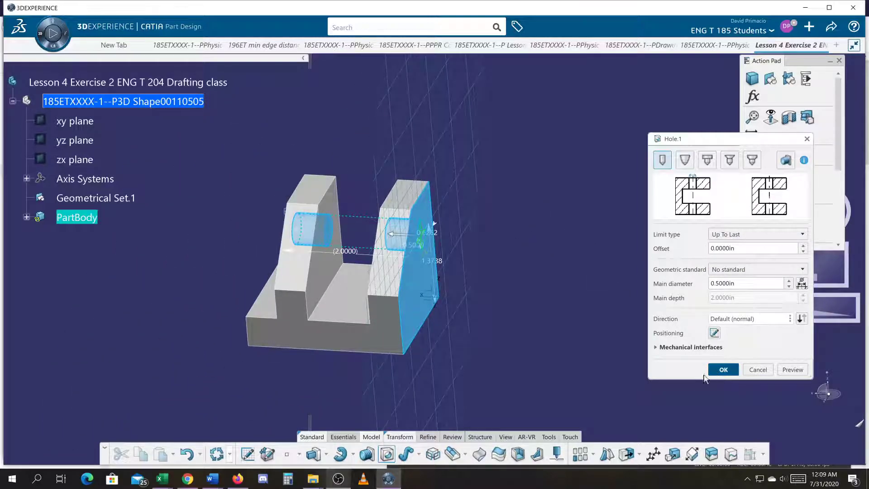
left_click(721, 369)
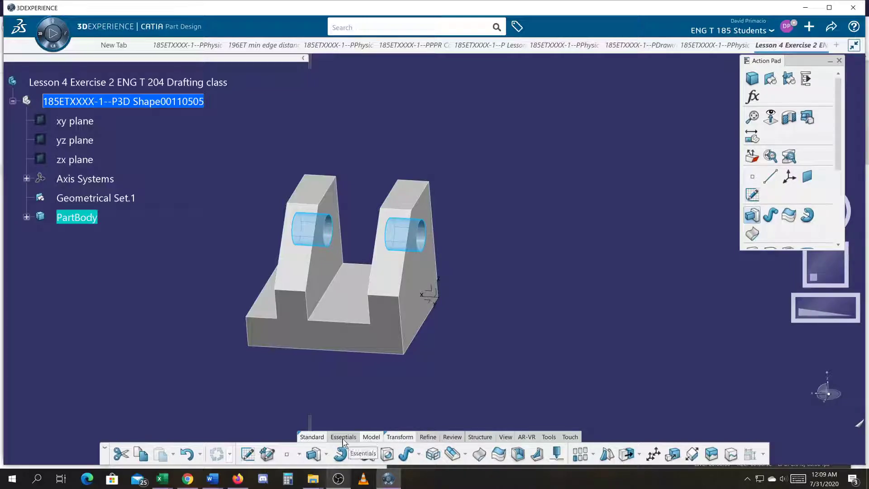
Switch to parallel projection and the isometric view, then zoom and centre the bracket.
left_click(505, 438)
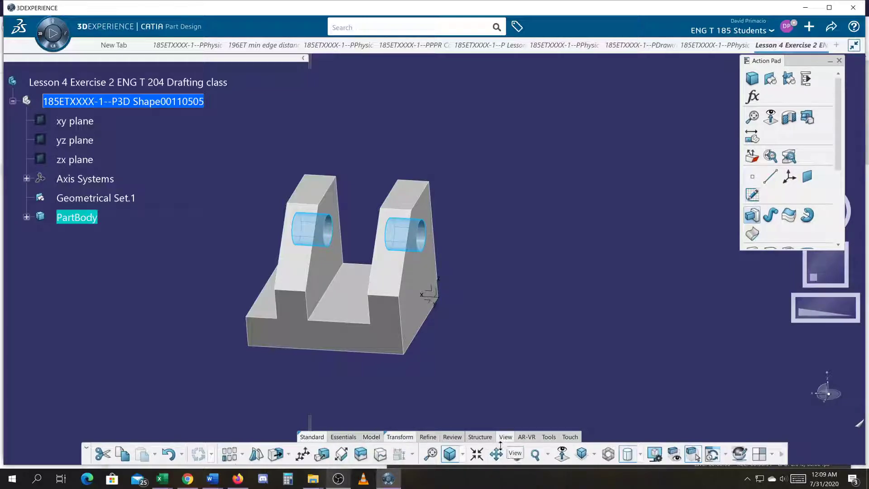
left_click(450, 454)
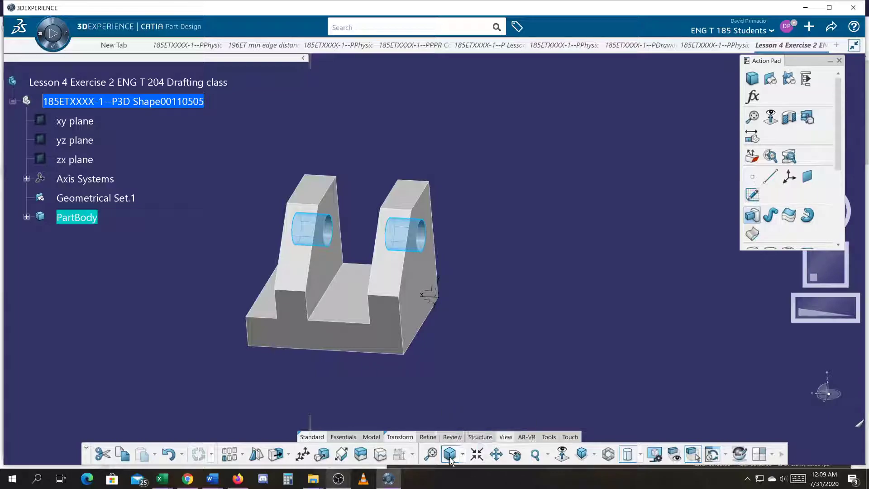
left_click(582, 454)
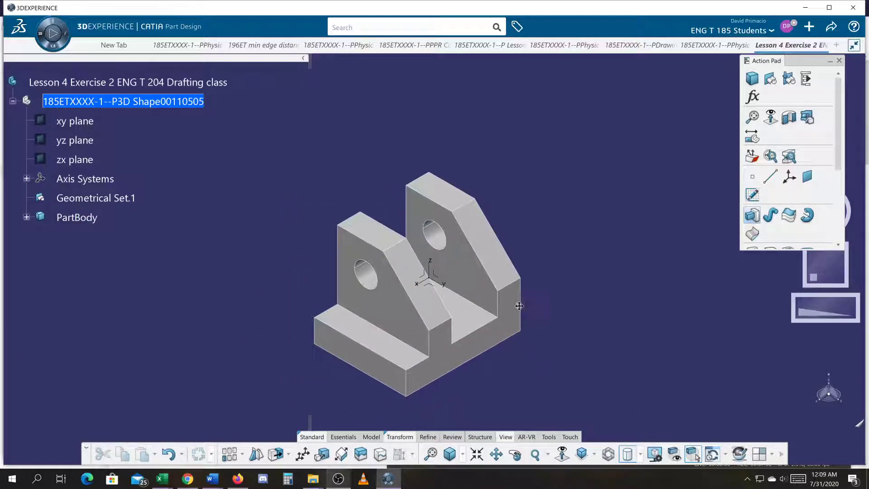
middle_click_drag(516, 284, 516, 254, "ctrl")
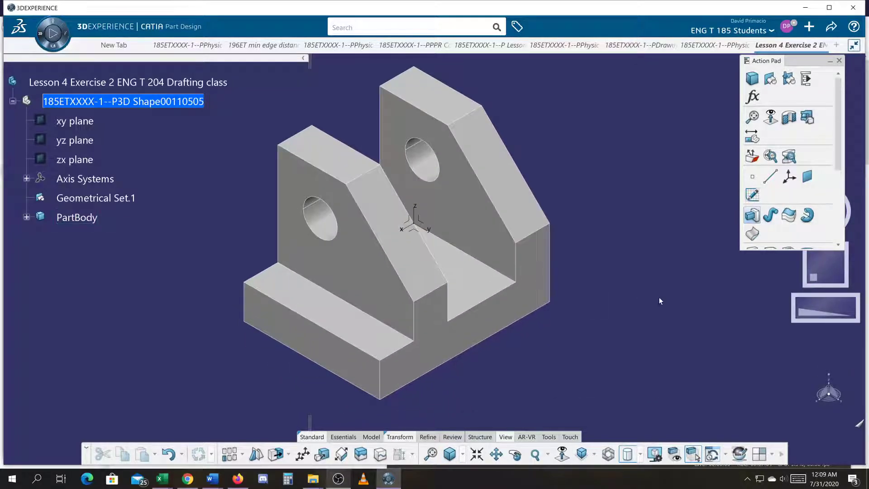
middle_click_drag(650, 341, 647, 347)
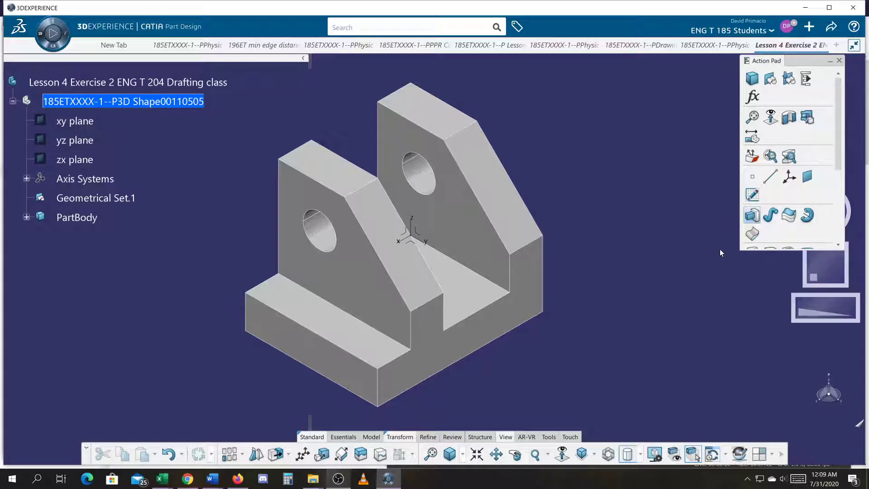
Expand PartBody and Pad.1, open Sketch.1 in Sketcher, and frame its U-shaped profile.
left_click(26, 217)
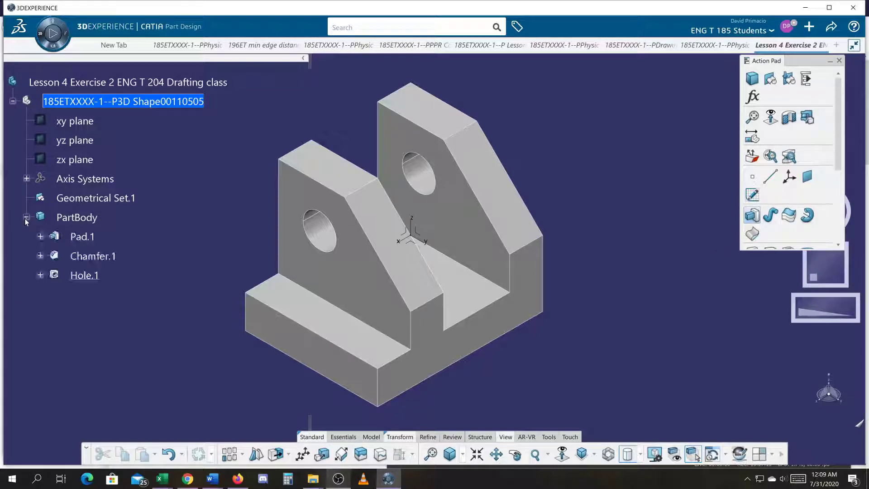
left_click(40, 237)
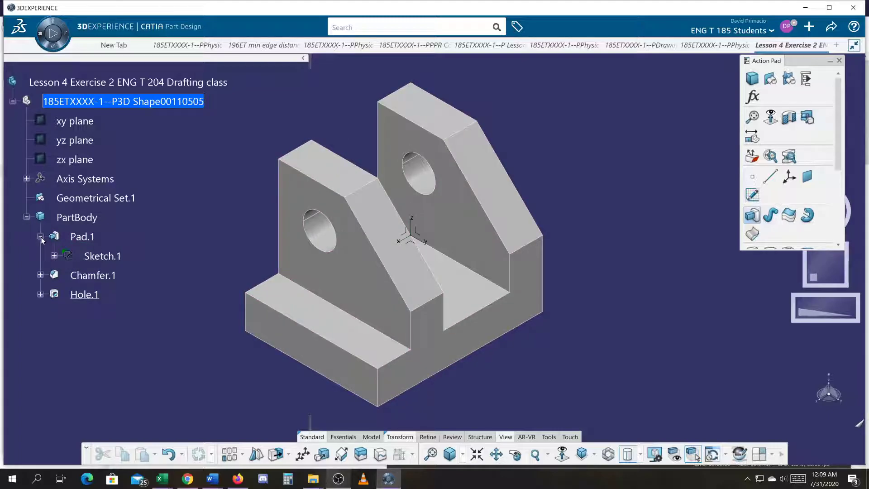
double_click(101, 256)
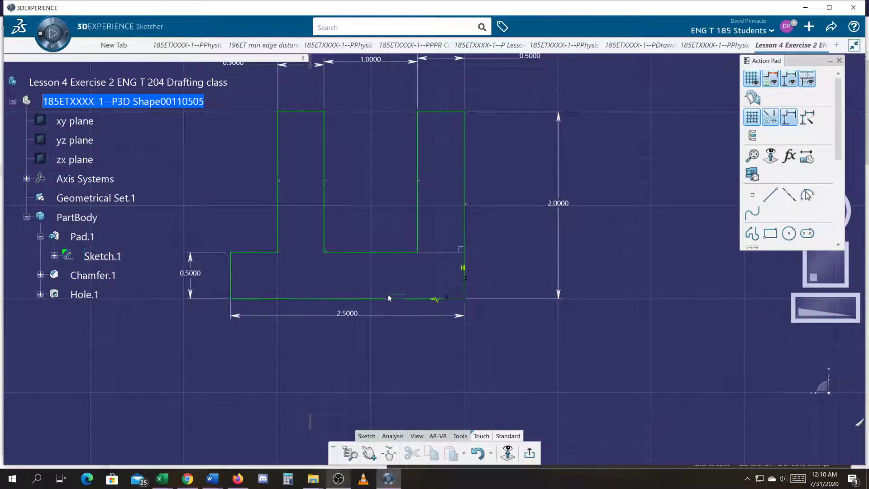
middle_click_drag(400, 315, 455, 368)
scroll(455, 366, "up", 1)
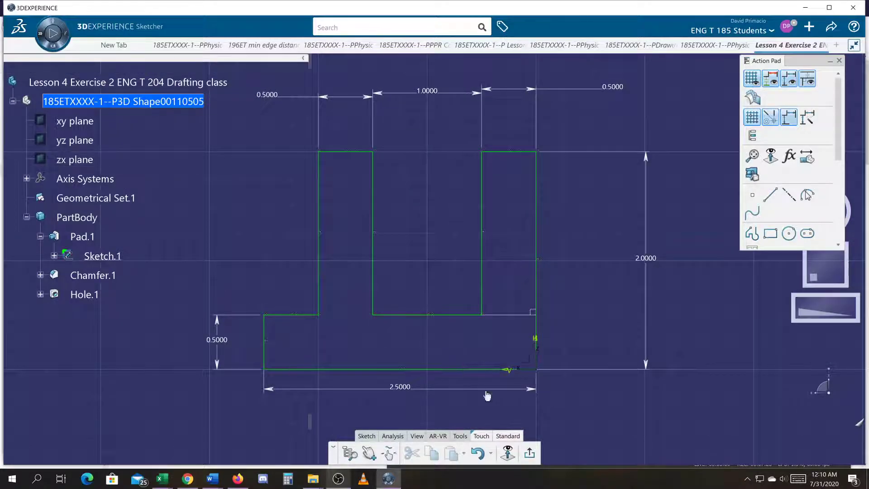
mouse_move(576, 384)
middle_mouse_down()
mouse_move(563, 339)
mouse_move(566, 353)
middle_mouse_up()
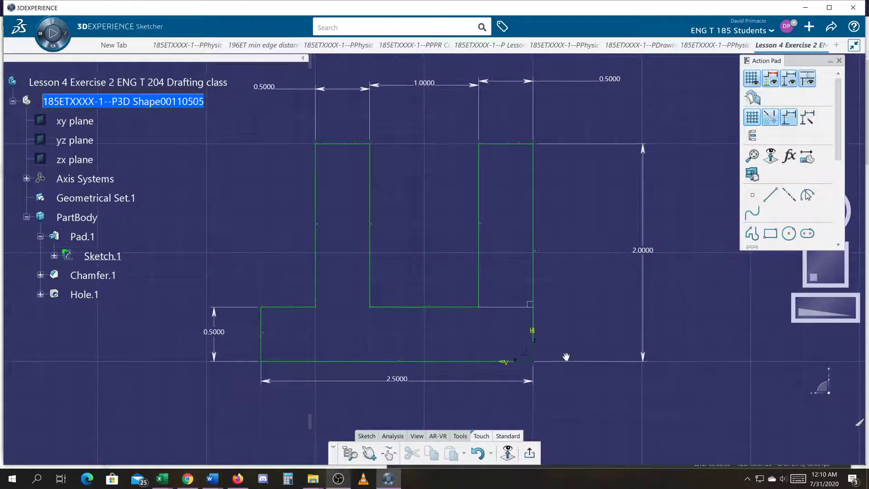